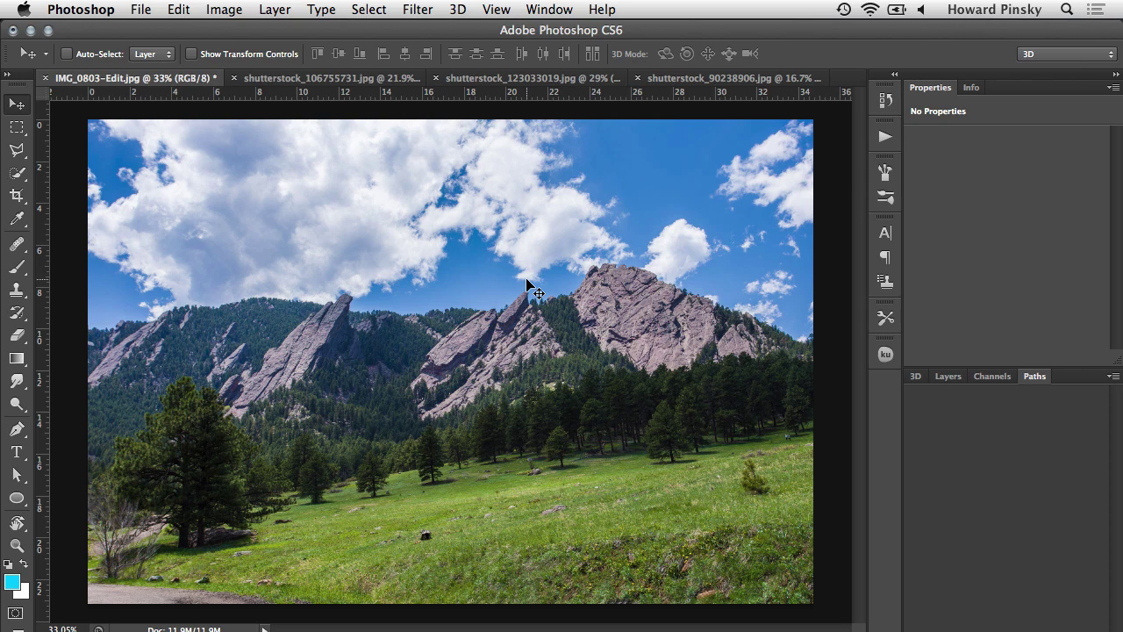
Look through the open starry and sunset sky images, returning to the mountain photo IMG_0803-Edit.jpg.
{"action": "left_click", "coordinate": [379, 81]}
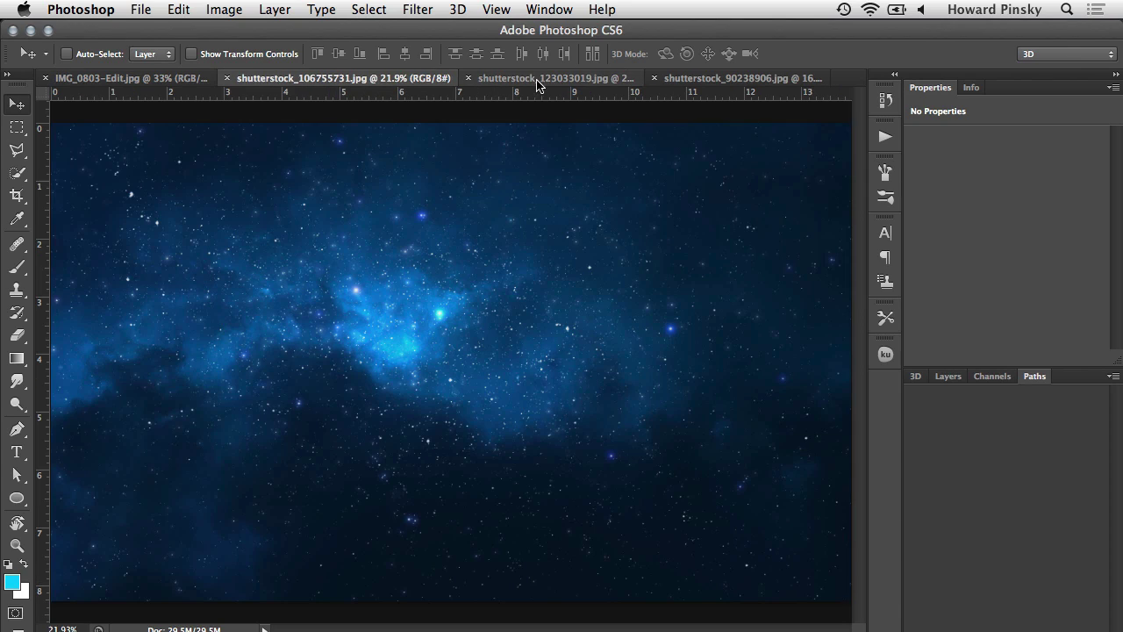
{"action": "left_click", "coordinate": [538, 80]}
{"action": "left_click", "coordinate": [131, 78]}
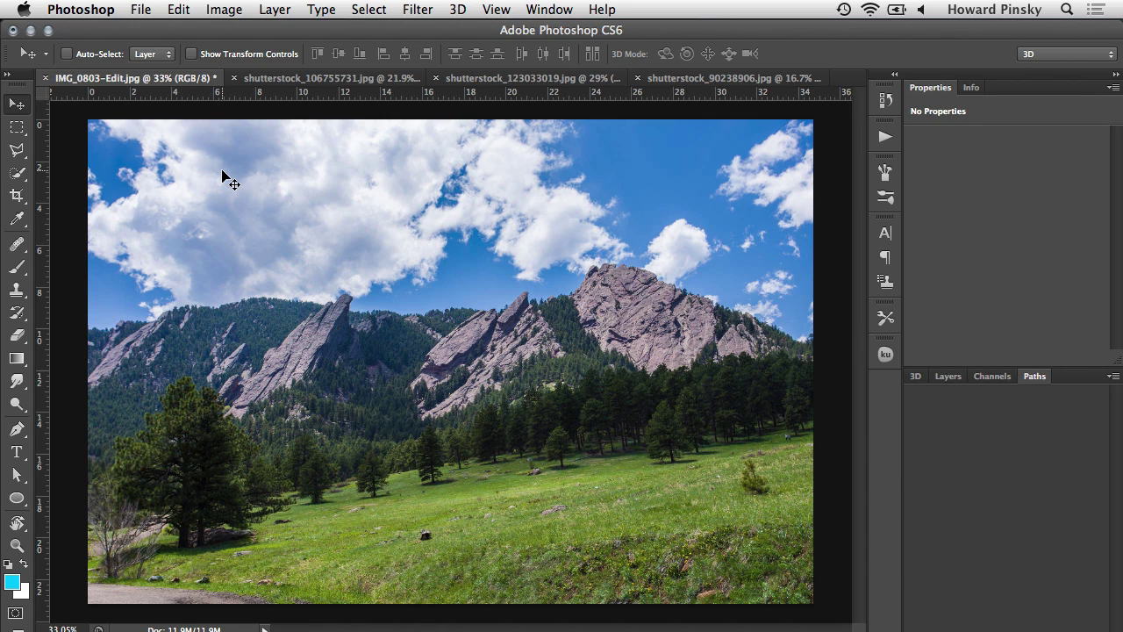
Select the entire sky above the mountain ridge with the Quick Selection Tool at brush size 125.
{"action": "left_click", "coordinate": [18, 175]}
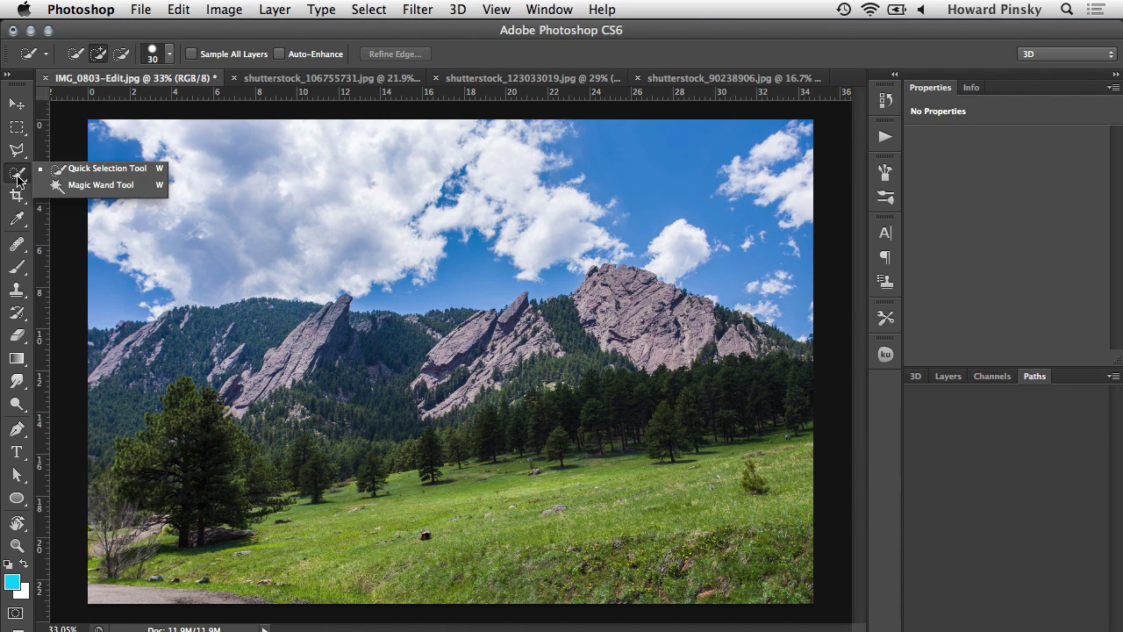
{"action": "left_click", "coordinate": [56, 171]}
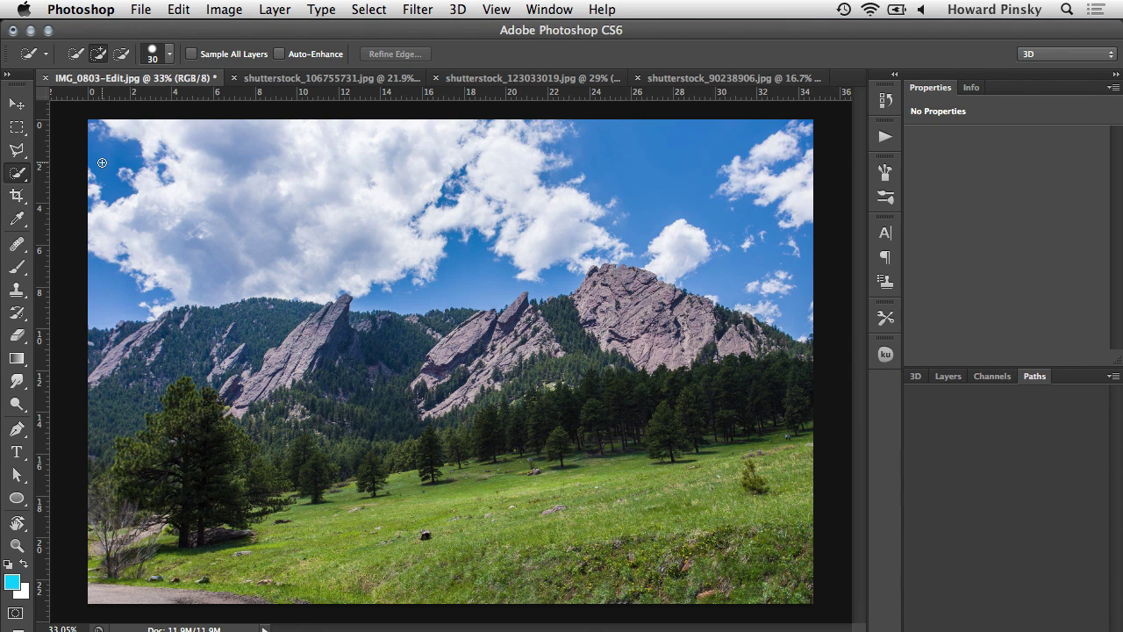
{"action": "key", "text": "bracketright"}
{"action": "key", "text": "bracketright"}
{"action": "key", "text": "bracketright"}
{"action": "key", "text": "bracketright"}
{"action": "key", "text": "bracketright"}
{"action": "key", "text": "bracketright"}
{"action": "key", "text": "bracketright"}
{"action": "key", "text": "bracketright"}
{"action": "mouse_move", "coordinate": [101, 162]}
{"action": "left_mouse_down"}
{"action": "mouse_move", "coordinate": [158, 131]}
{"action": "mouse_move", "coordinate": [133, 156]}
{"action": "mouse_move", "coordinate": [194, 198]}
{"action": "mouse_move", "coordinate": [202, 241]}
{"action": "left_mouse_up"}
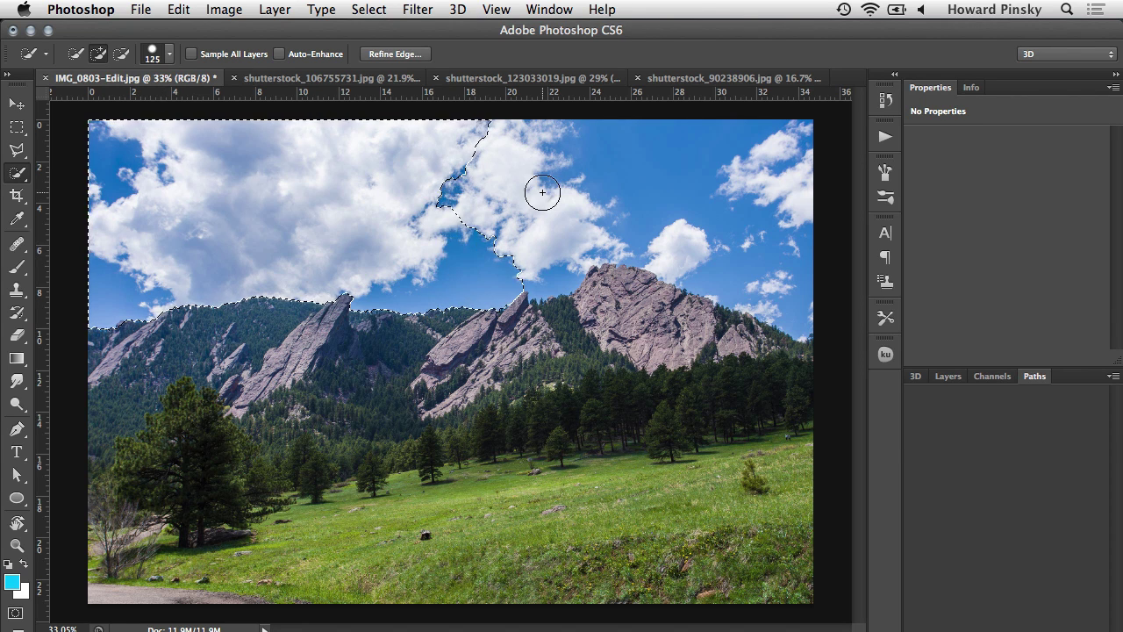
{"action": "left_click", "coordinate": [517, 211]}
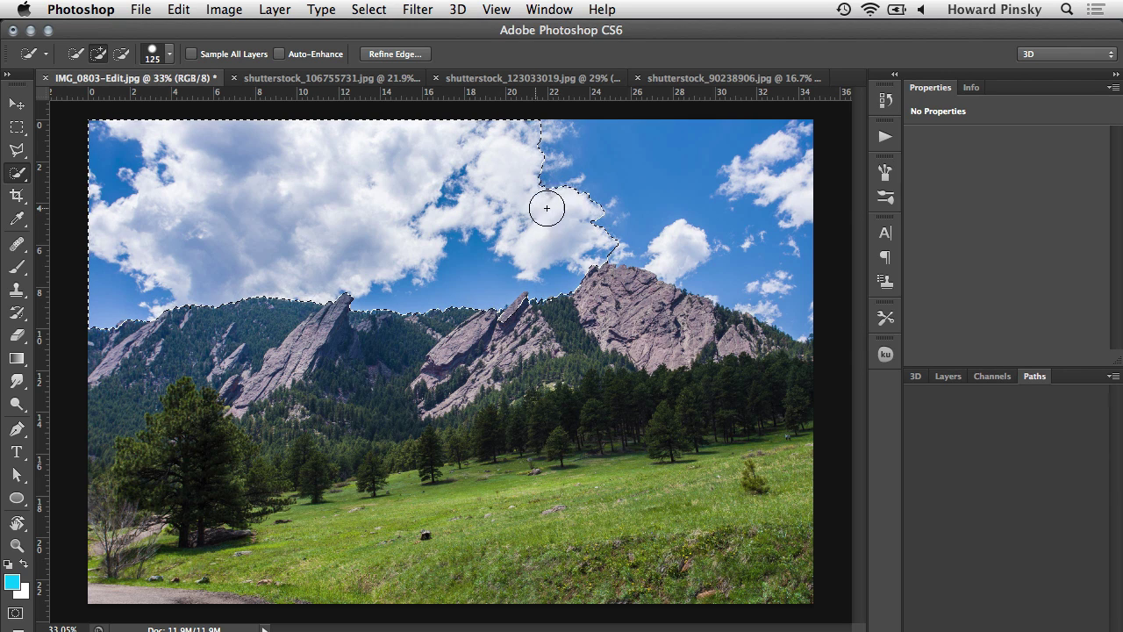
{"action": "mouse_move", "coordinate": [594, 187]}
{"action": "left_mouse_down"}
{"action": "mouse_move", "coordinate": [670, 199]}
{"action": "mouse_move", "coordinate": [697, 221]}
{"action": "left_mouse_up"}
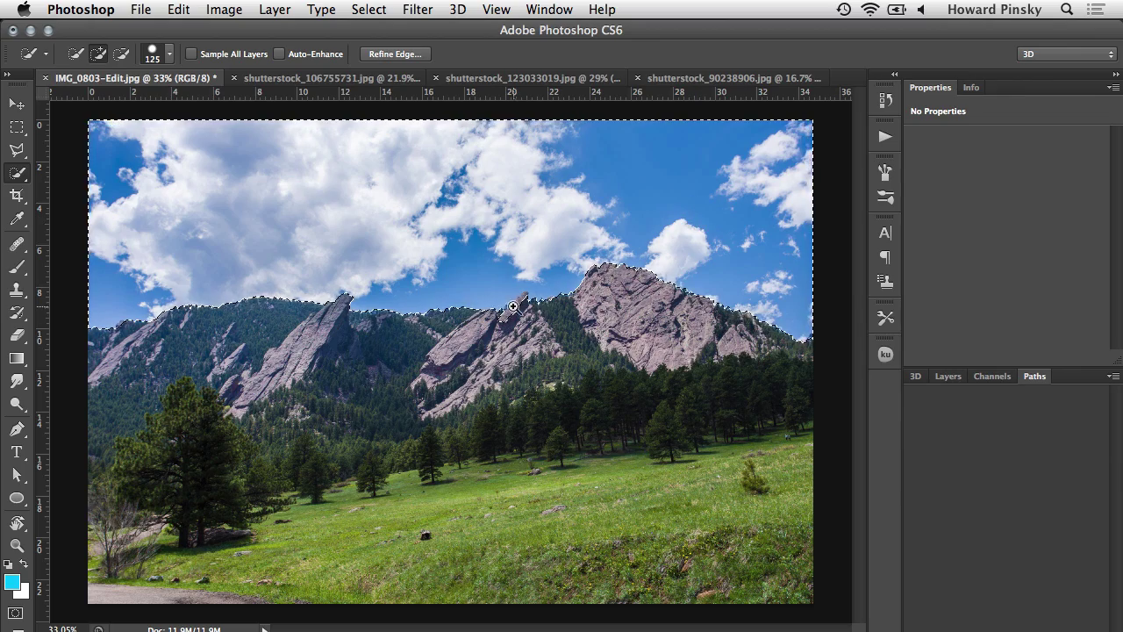
Inspect the ridgeline up close and subtract stray rock areas from the sky selection with a size 60 brush.
{"action": "left_click", "coordinate": [572, 321], "text": "ctrl"}
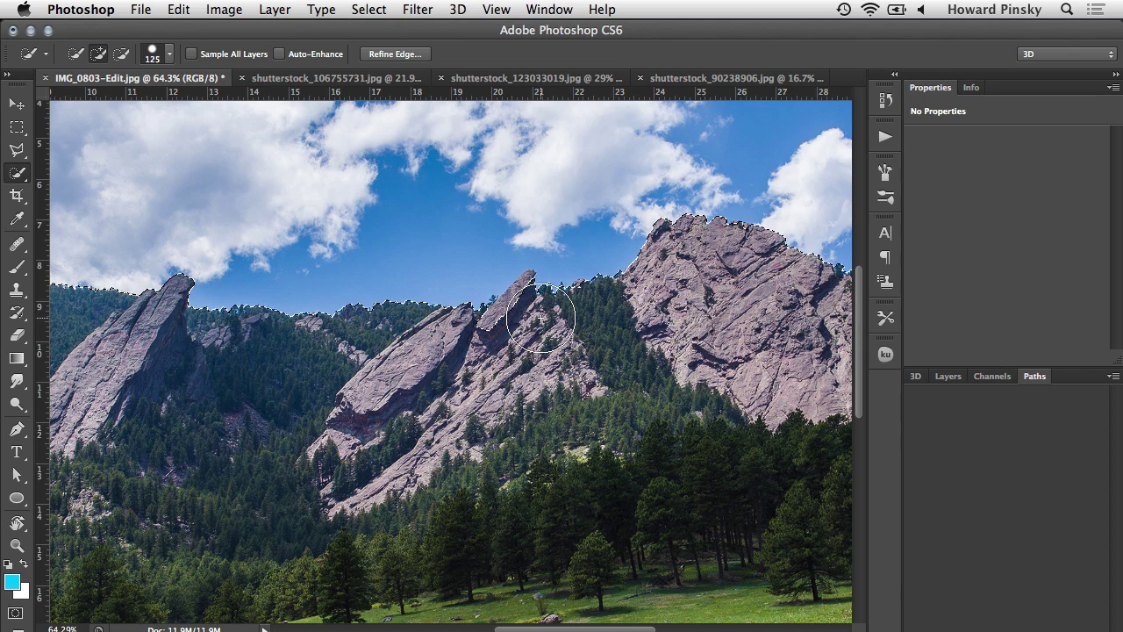
{"action": "key", "text": "bracketleft"}
{"action": "key", "text": "bracketleft"}
{"action": "key", "text": "bracketleft"}
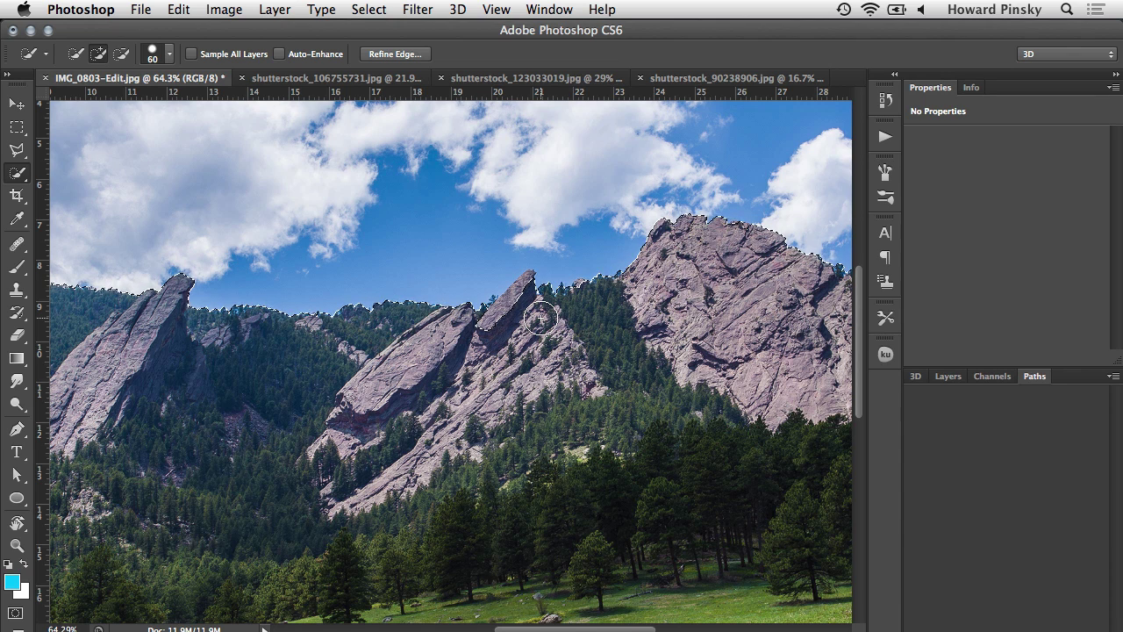
{"action": "key", "text": "alt"}
{"action": "left_click_drag", "start_coordinate": [521, 301], "coordinate": [237, 292]}
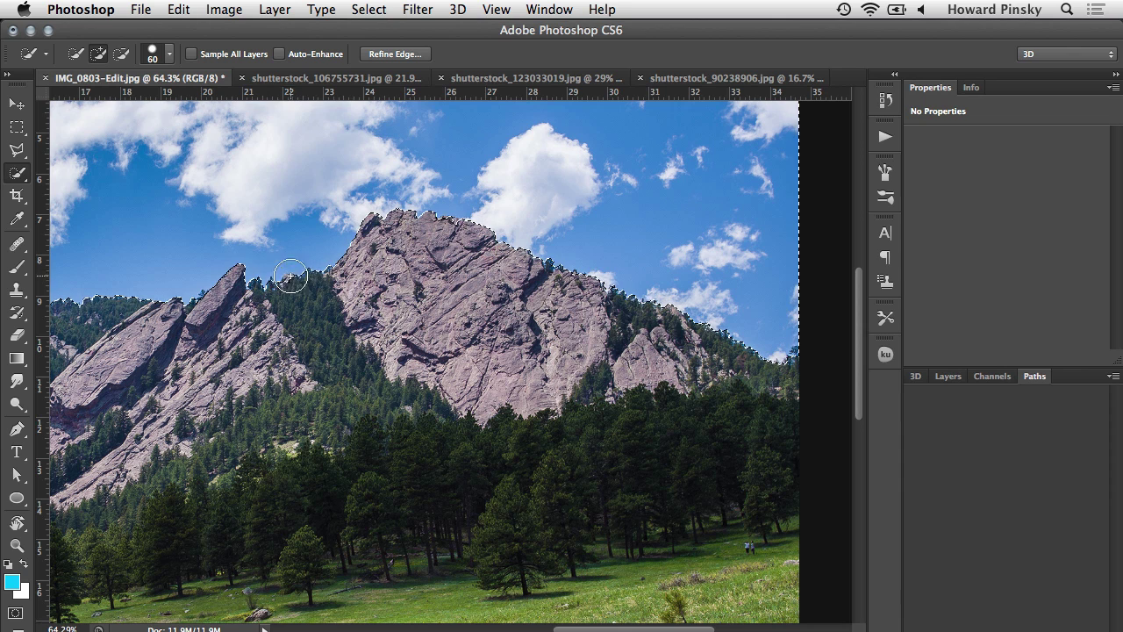
{"action": "key", "text": "alt"}
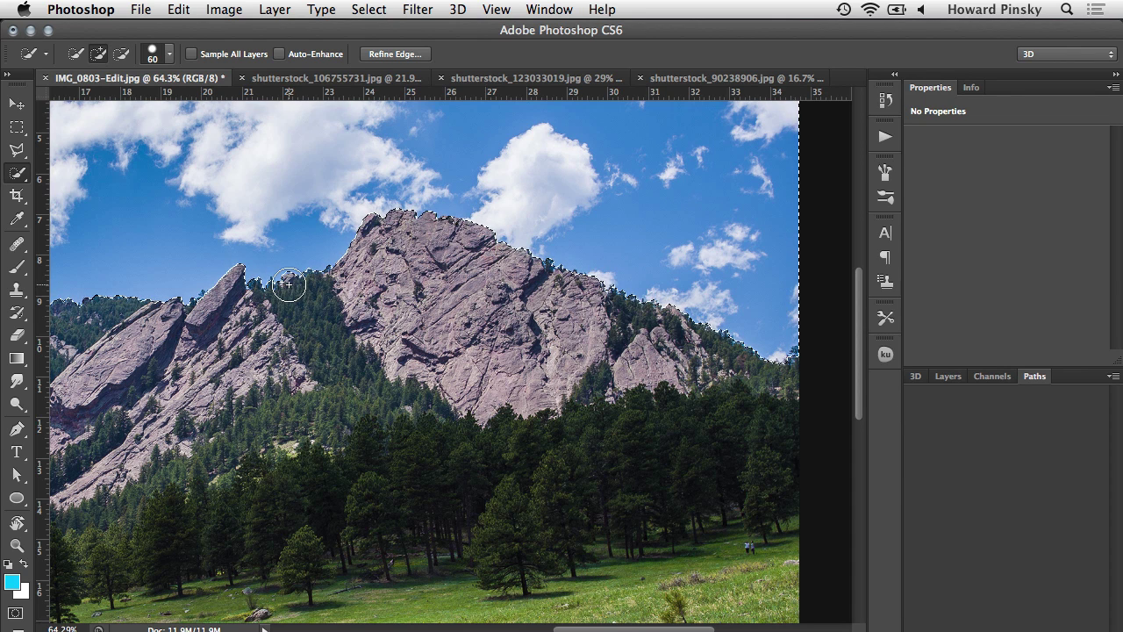
{"action": "key", "text": "space"}
{"action": "left_click_drag", "start_coordinate": [153, 276], "coordinate": [591, 241]}
{"action": "mouse_move", "coordinate": [304, 257]}
{"action": "left_mouse_down"}
{"action": "mouse_move", "coordinate": [532, 251]}
{"action": "mouse_move", "coordinate": [519, 251]}
{"action": "left_mouse_up"}
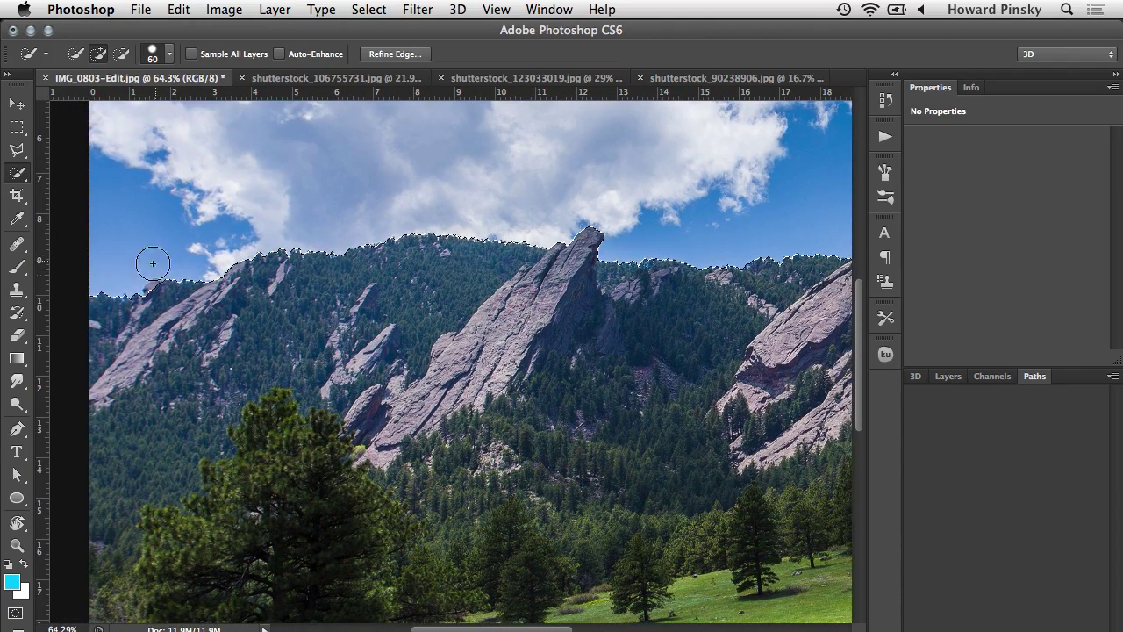
{"action": "key", "text": "alt"}
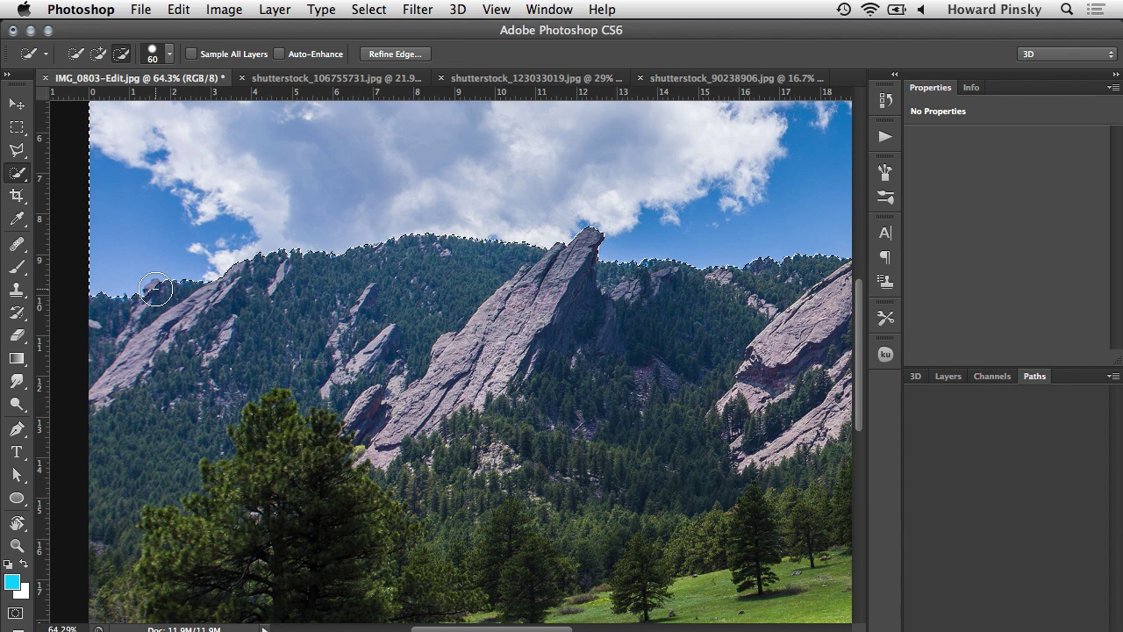
{"action": "left_click", "coordinate": [154, 290]}
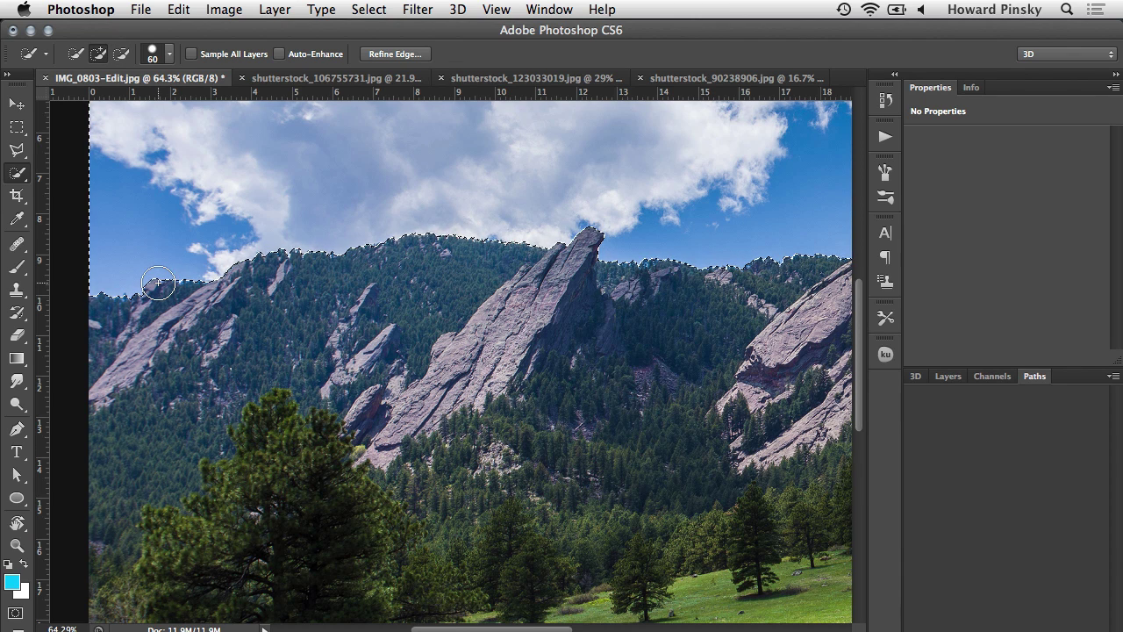
{"action": "key", "text": "super+0"}
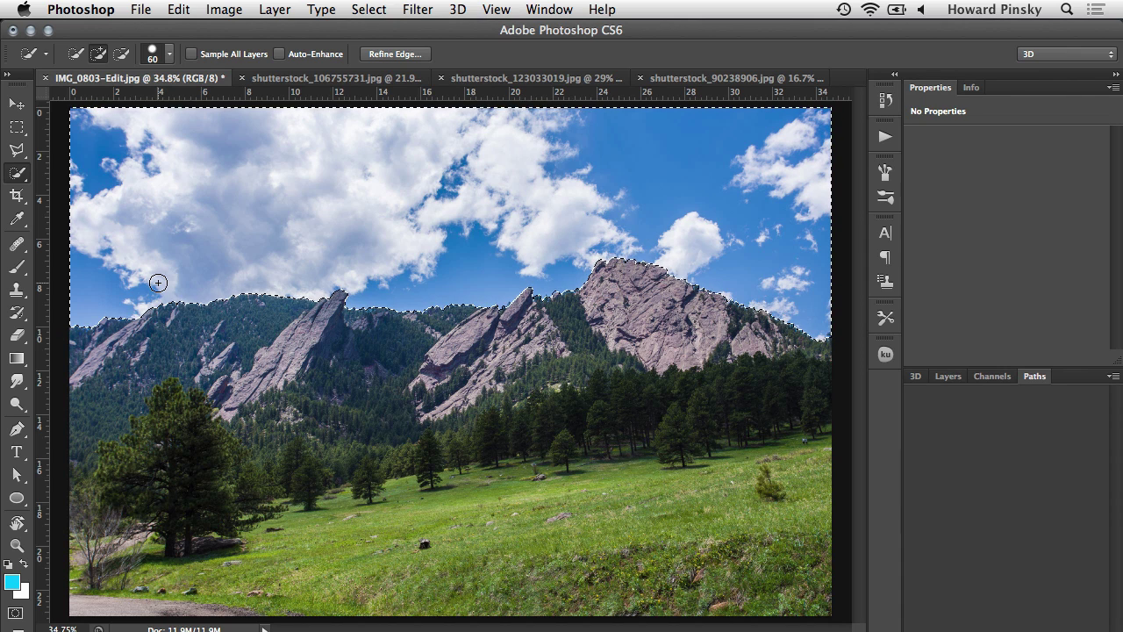
Invert the selection to cover the mountains and meadow, and open Refine Edge for it.
{"action": "left_click", "coordinate": [369, 9]}
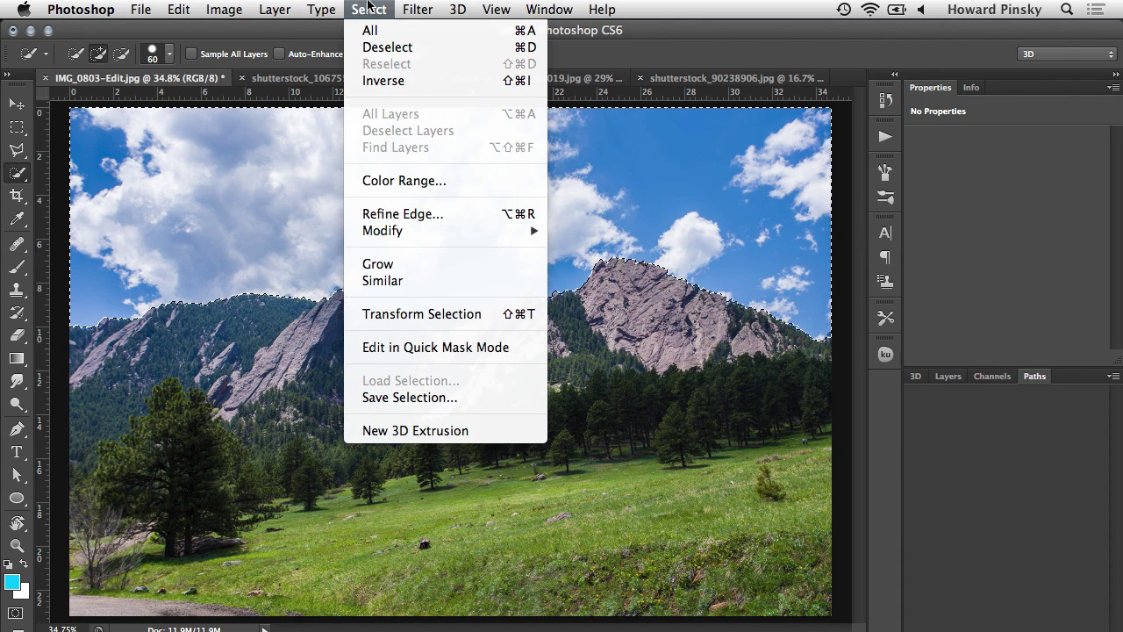
{"action": "left_click", "coordinate": [391, 86]}
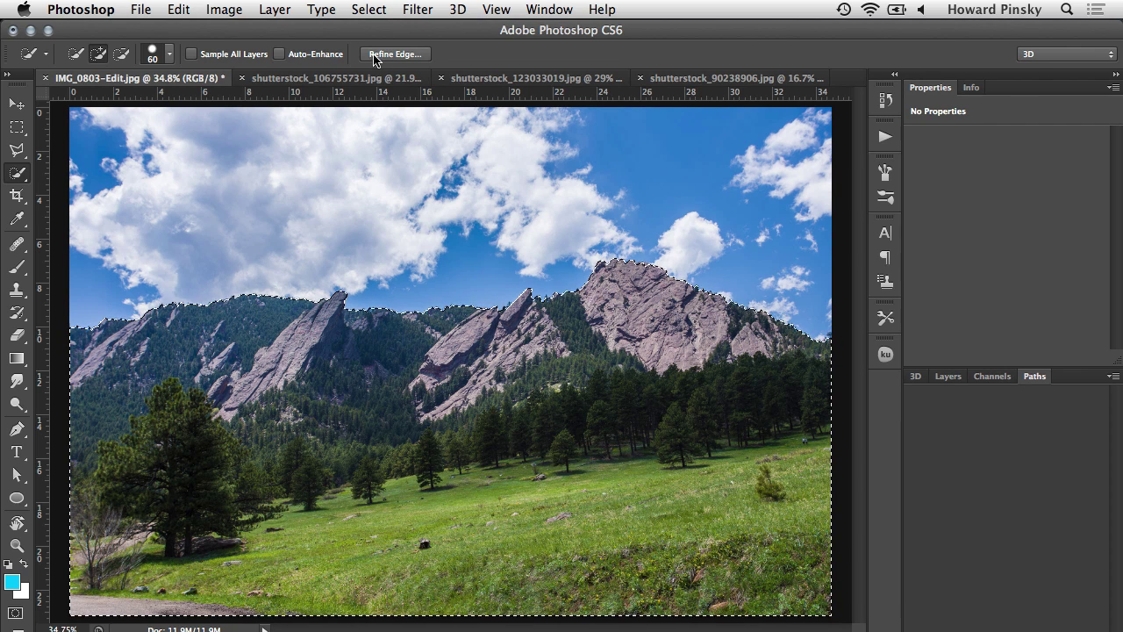
{"action": "left_click", "coordinate": [368, 9]}
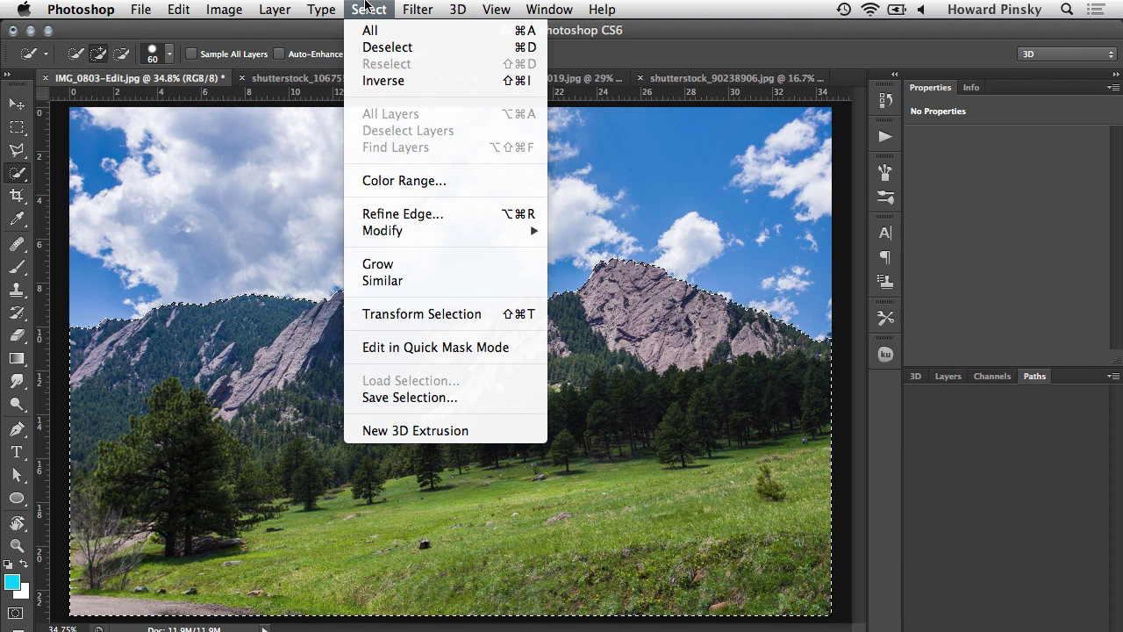
{"action": "left_click", "coordinate": [444, 213]}
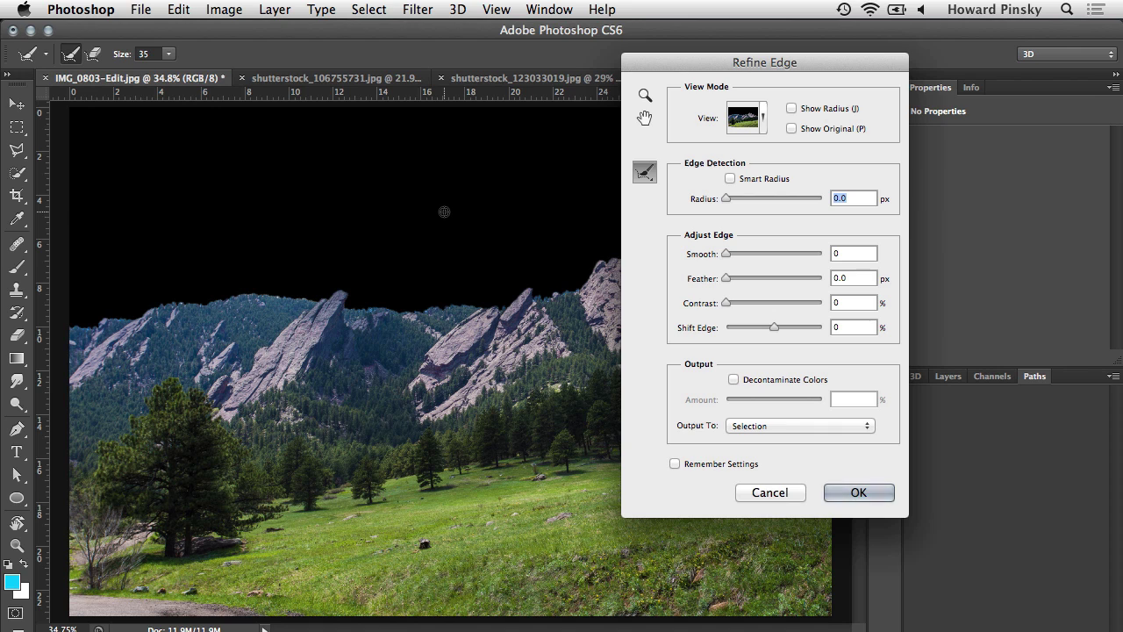
Compare the Refine Edge view modes and set the preview to Black & White.
{"action": "left_click", "coordinate": [765, 117]}
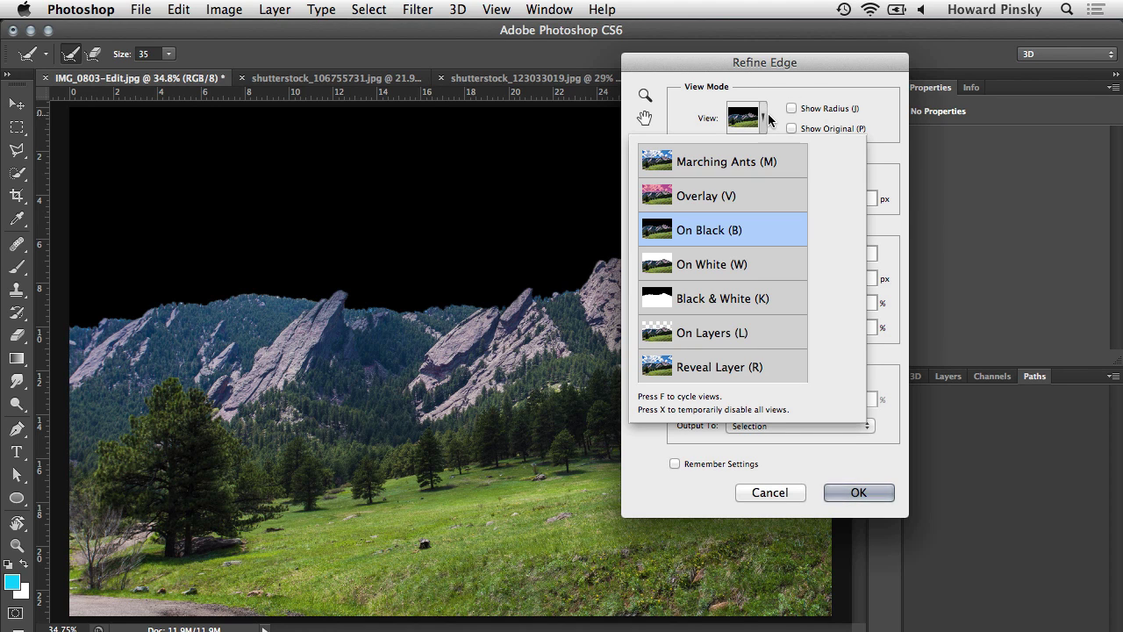
{"action": "left_click", "coordinate": [740, 171]}
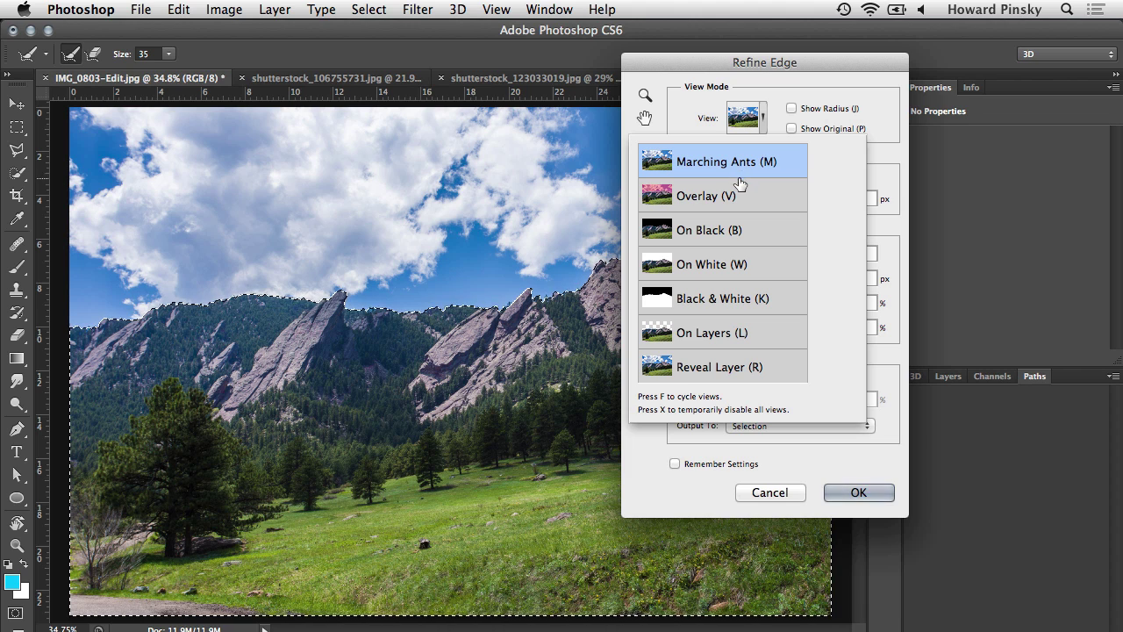
{"action": "left_click", "coordinate": [739, 199]}
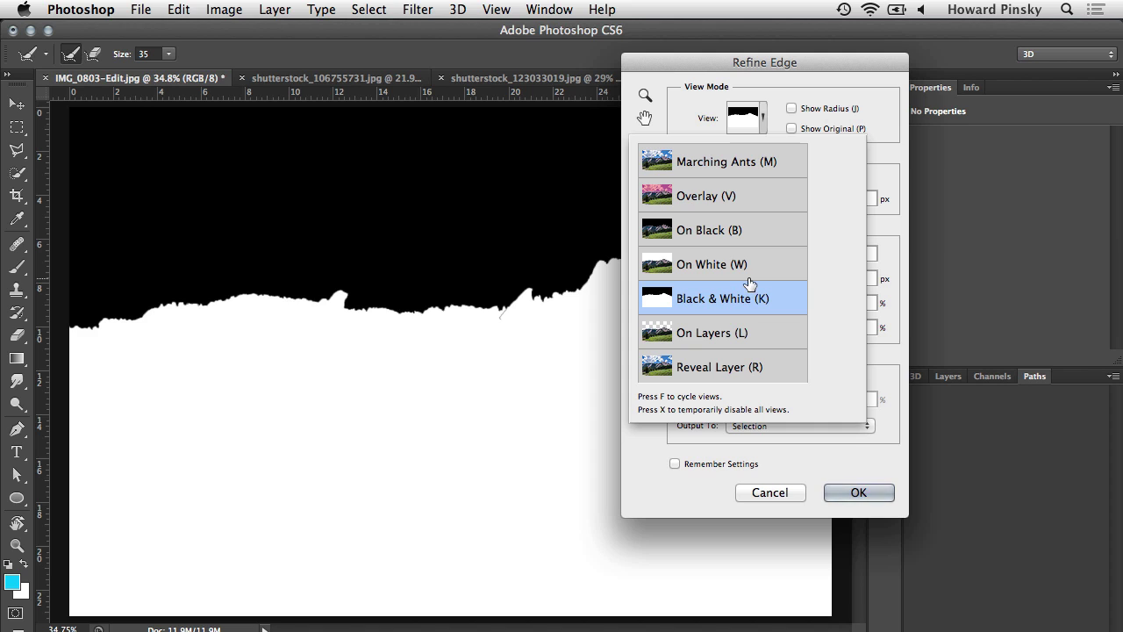
{"action": "left_click", "coordinate": [881, 78]}
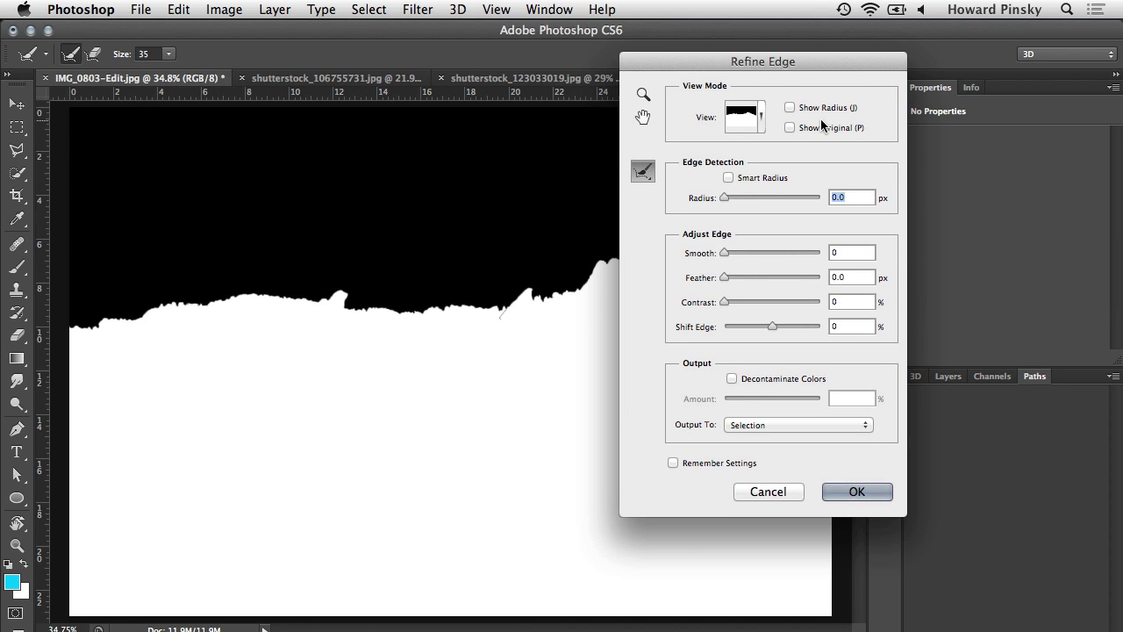
Enable Smart Radius, set the edge detection radius to 8.5 px, and check the ridge edge up close.
{"action": "left_click", "coordinate": [748, 180]}
{"action": "left_click_drag", "start_coordinate": [726, 195], "coordinate": [758, 191]}
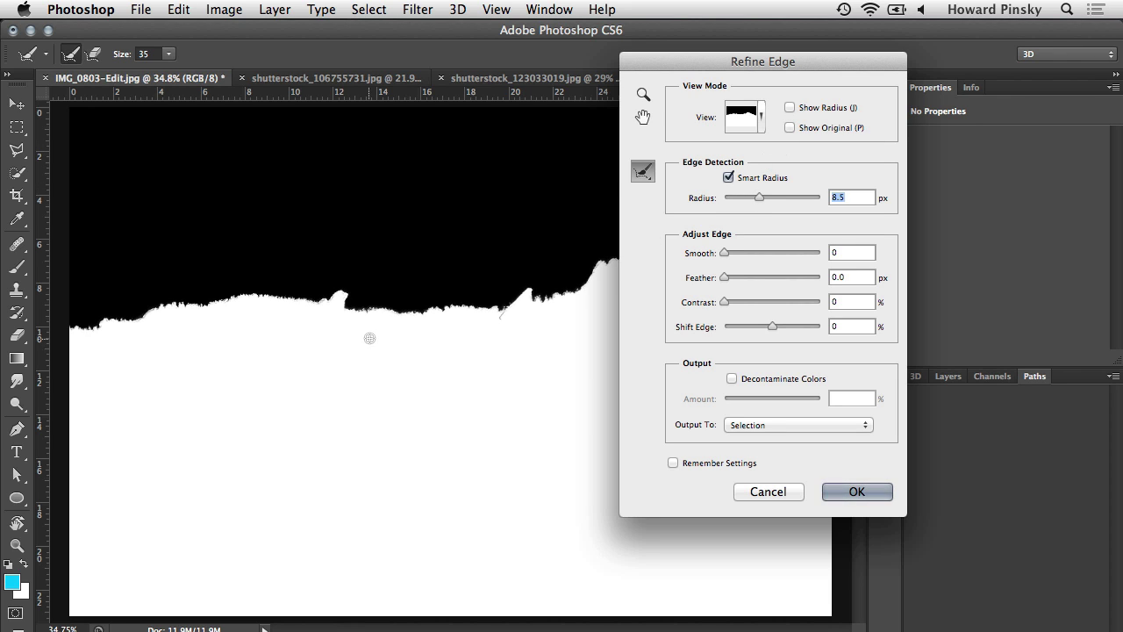
{"action": "scroll", "coordinate": [430, 314], "scroll_direction": "up", "scroll_amount": 2}
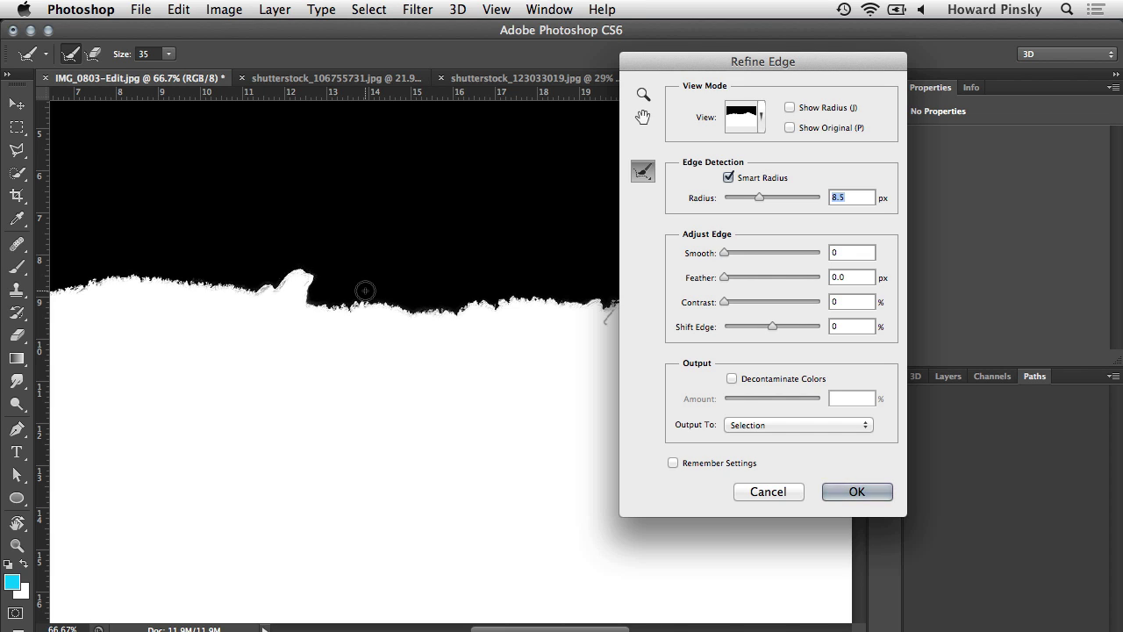
Output the refined selection as a Layer Mask that hides the original sky.
{"action": "left_click", "coordinate": [766, 425]}
{"action": "left_click", "coordinate": [766, 437]}
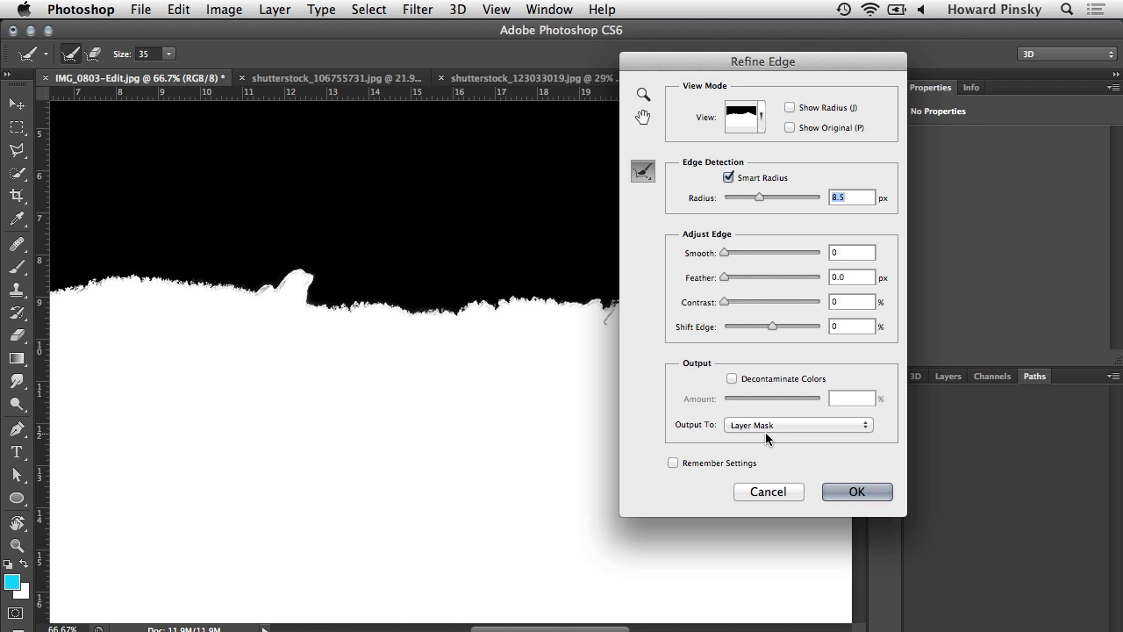
{"action": "left_click", "coordinate": [851, 493]}
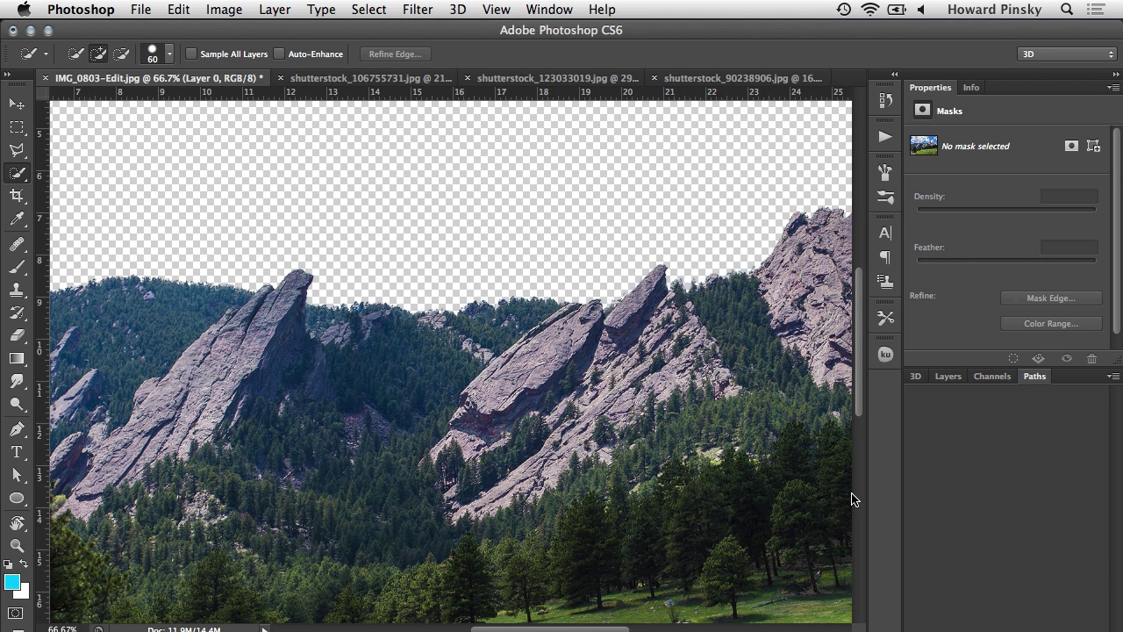
{"action": "key", "text": "super+0"}
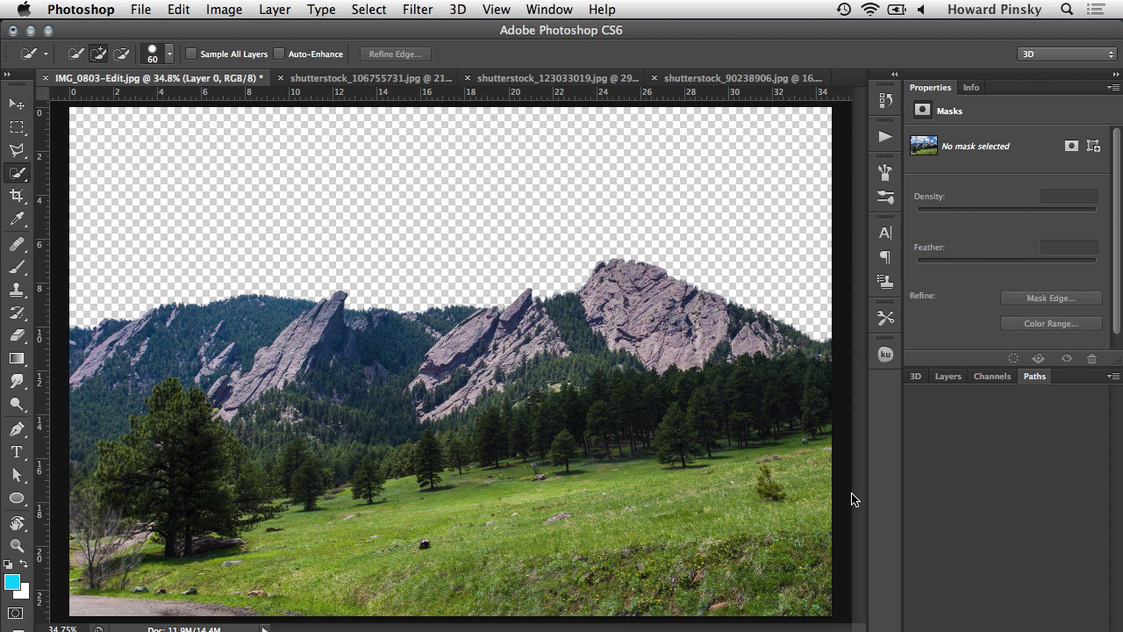
Show the layers and temporarily disable Layer 0's mask to compare the photo with and without its sky.
{"action": "left_click", "coordinate": [948, 377]}
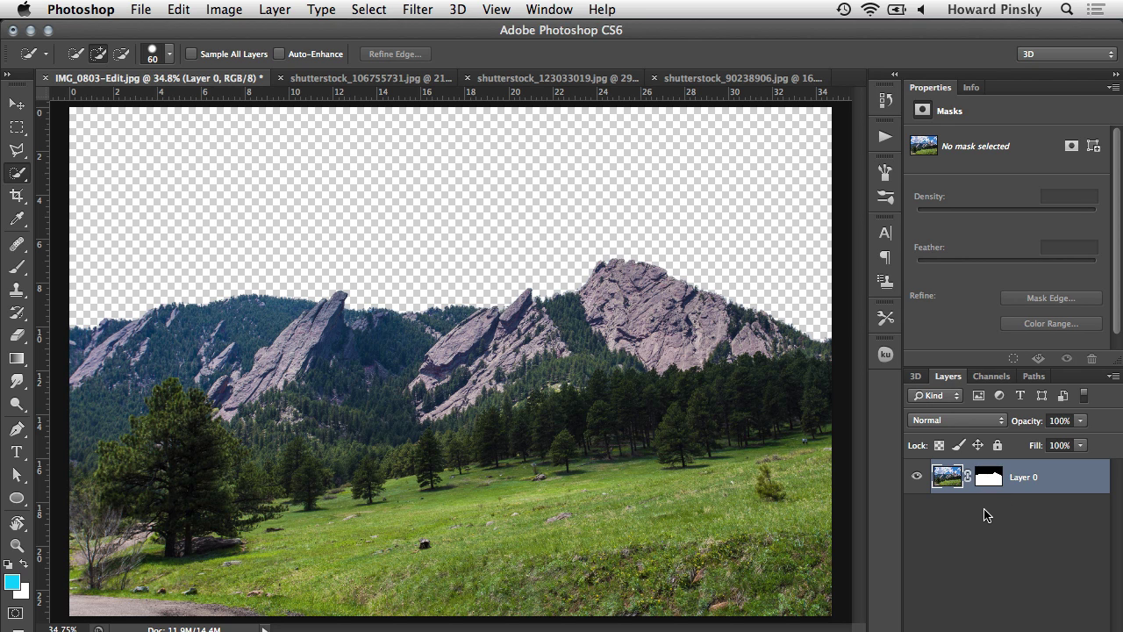
{"action": "left_click", "coordinate": [990, 478], "text": "shift"}
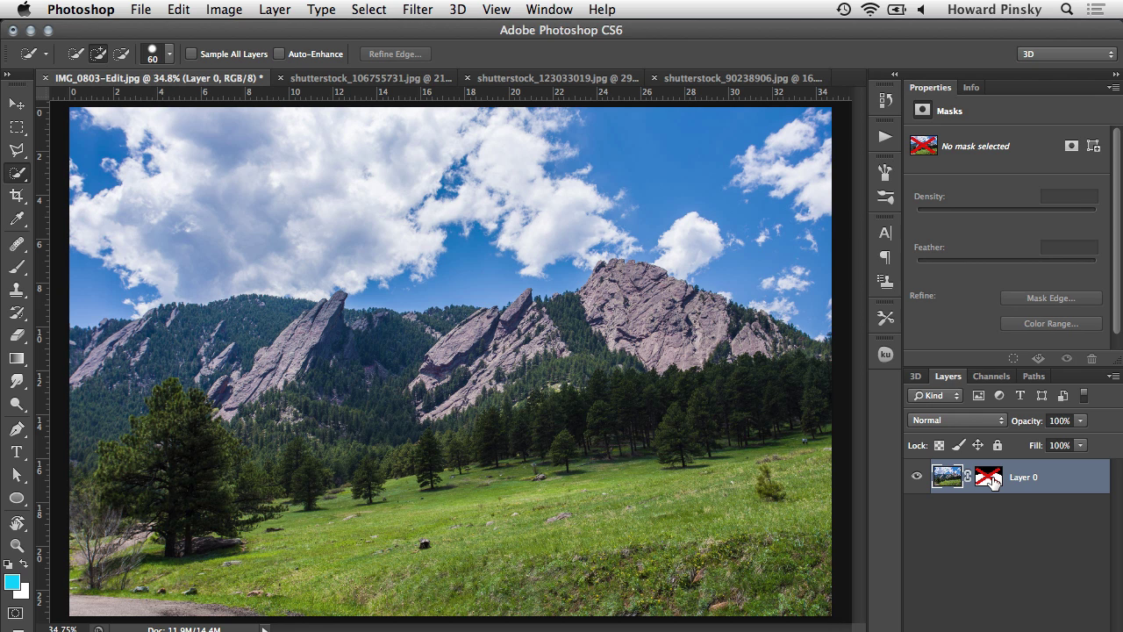
{"action": "left_click", "coordinate": [990, 478], "text": "shift"}
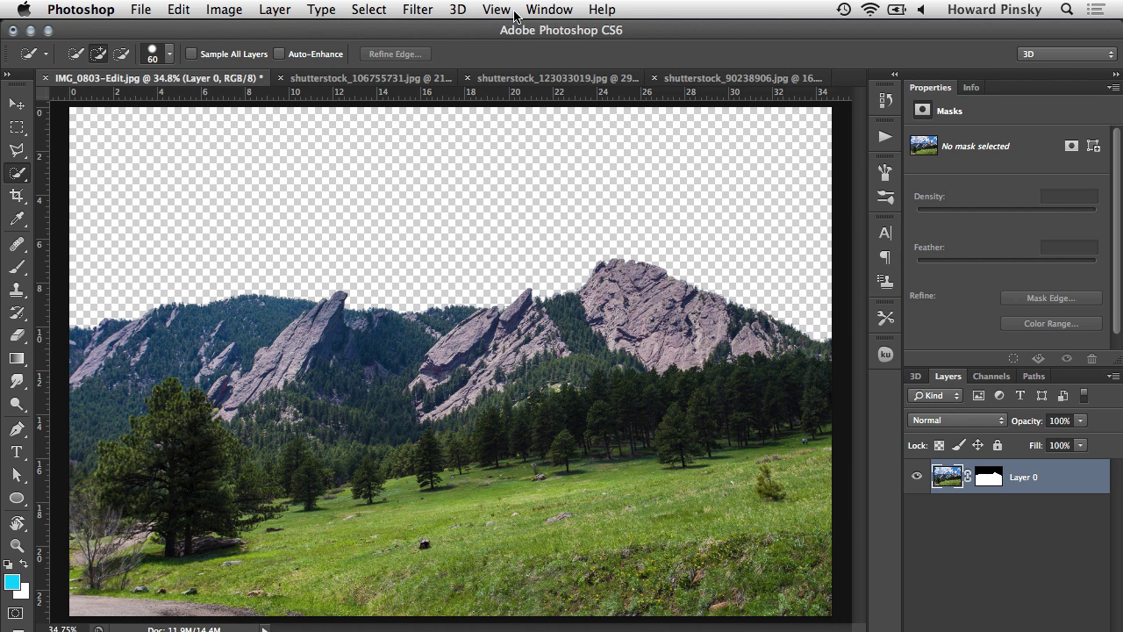
Copy the sunset sky from shutterstock_123033019.jpg into IMG_0803-Edit.jpg with the Move Tool and place it beneath the masked mountain layer.
{"action": "left_click", "coordinate": [519, 78]}
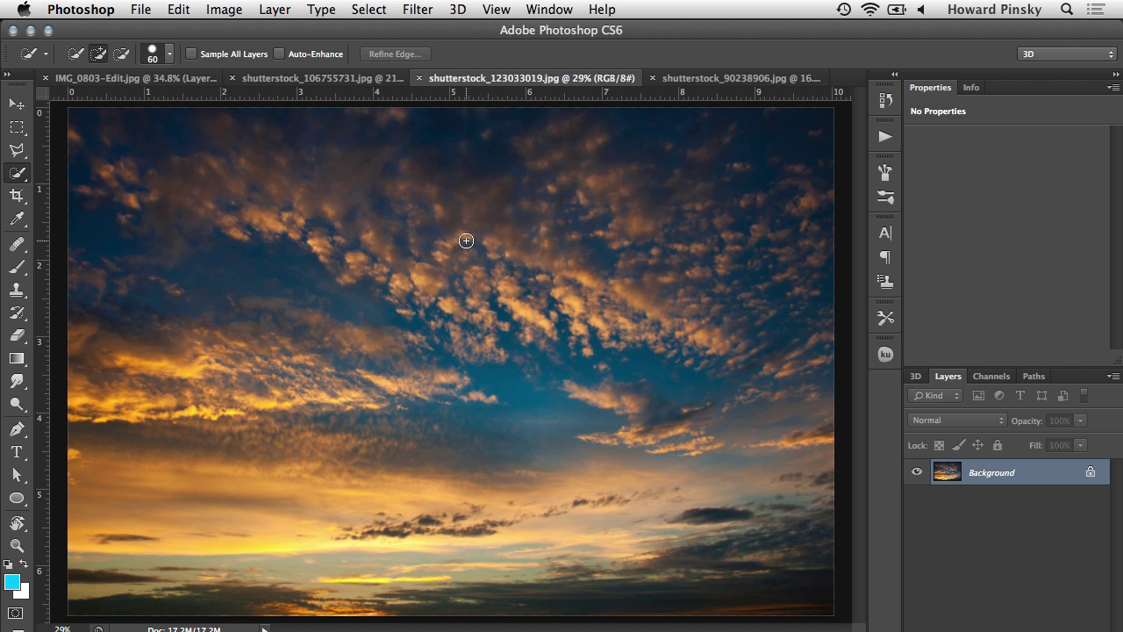
{"action": "key", "text": "v"}
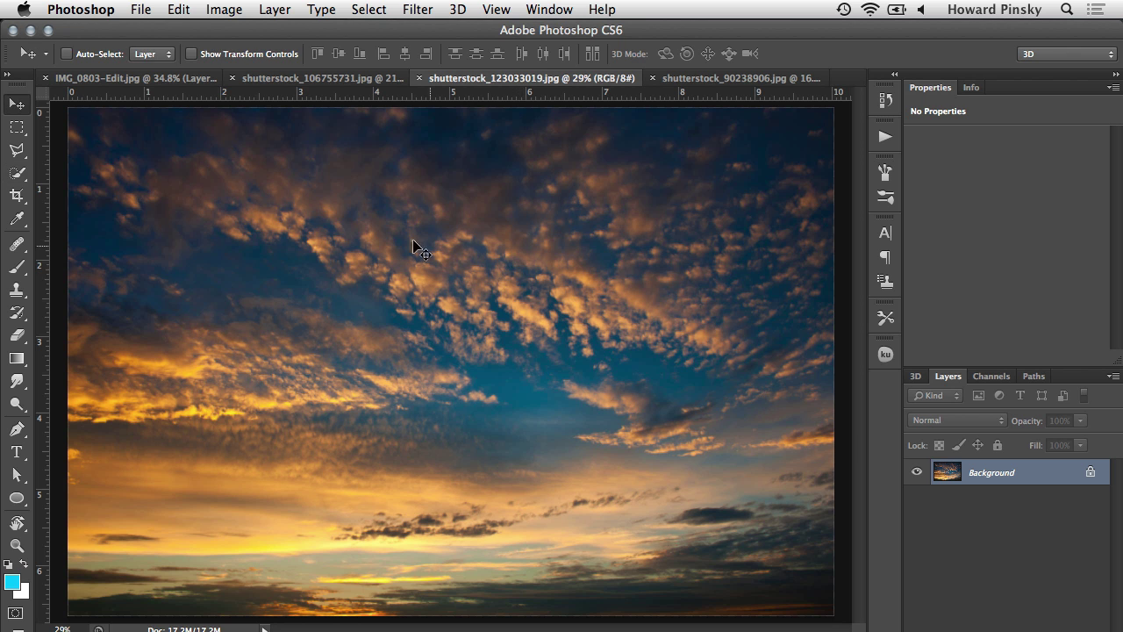
{"action": "left_click_drag", "start_coordinate": [338, 219], "coordinate": [255, 220]}
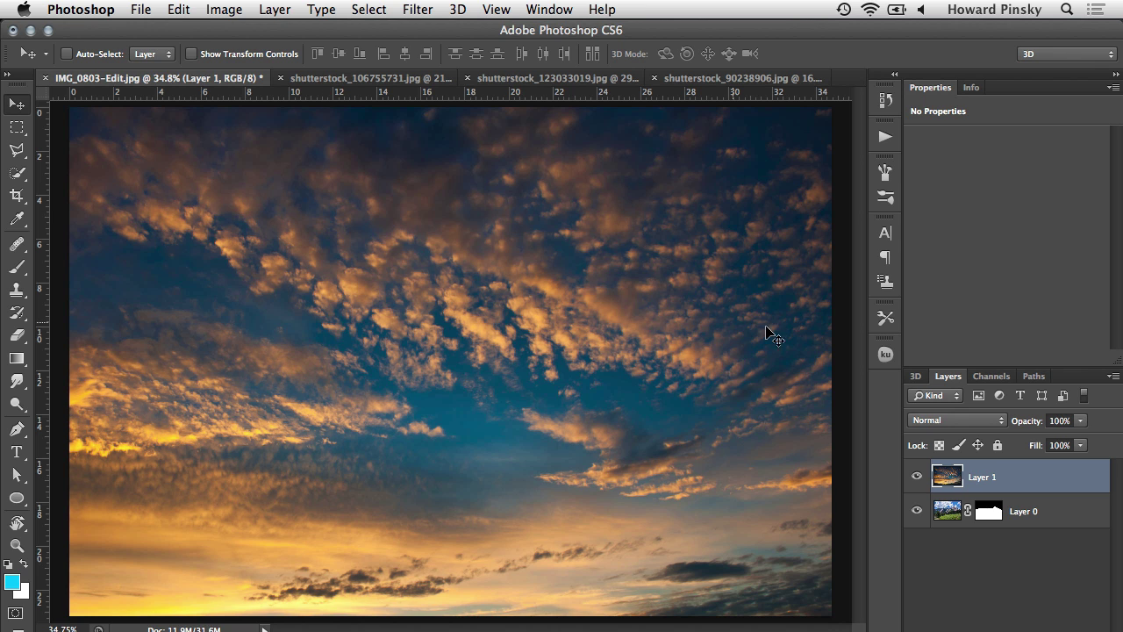
{"action": "left_click_drag", "start_coordinate": [1057, 476], "coordinate": [1050, 530]}
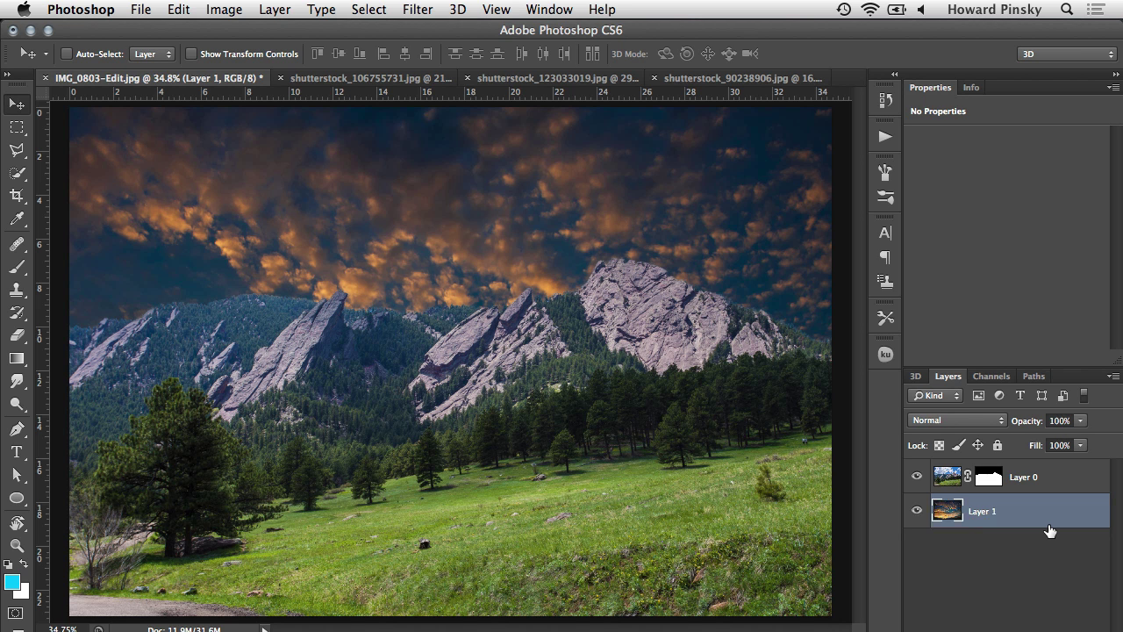
Reposition the sunset sky behind the ridge and copy the starry sky from shutterstock_106755731.jpg into IMG_0803-Edit.jpg between Layer 0 and Layer 1.
{"action": "left_click_drag", "start_coordinate": [597, 333], "coordinate": [457, 228]}
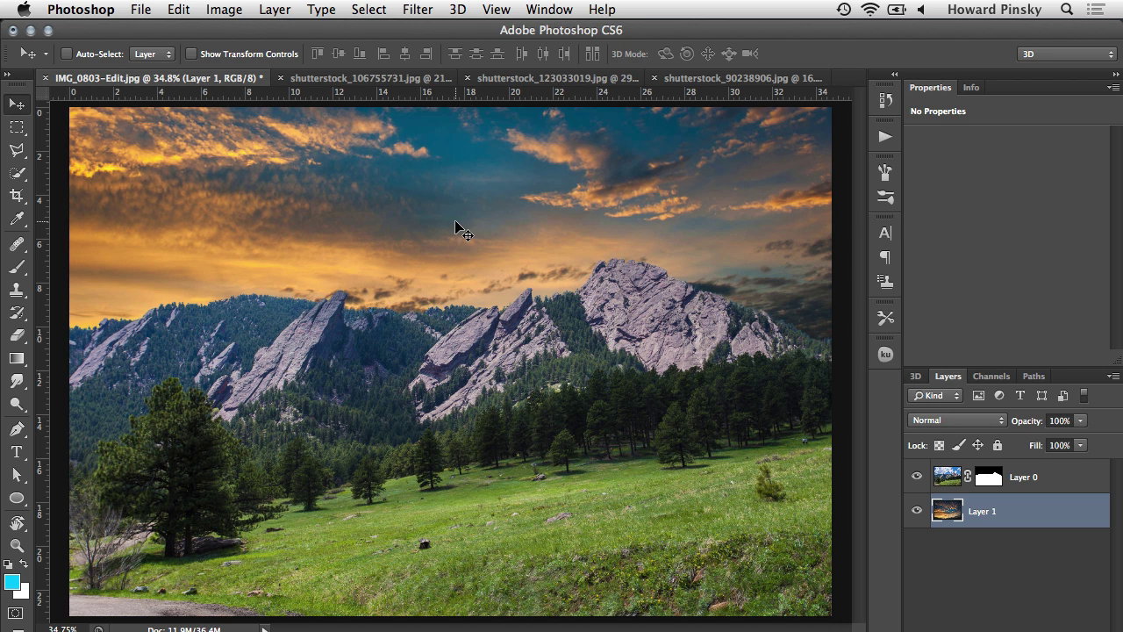
{"action": "left_click", "coordinate": [371, 78]}
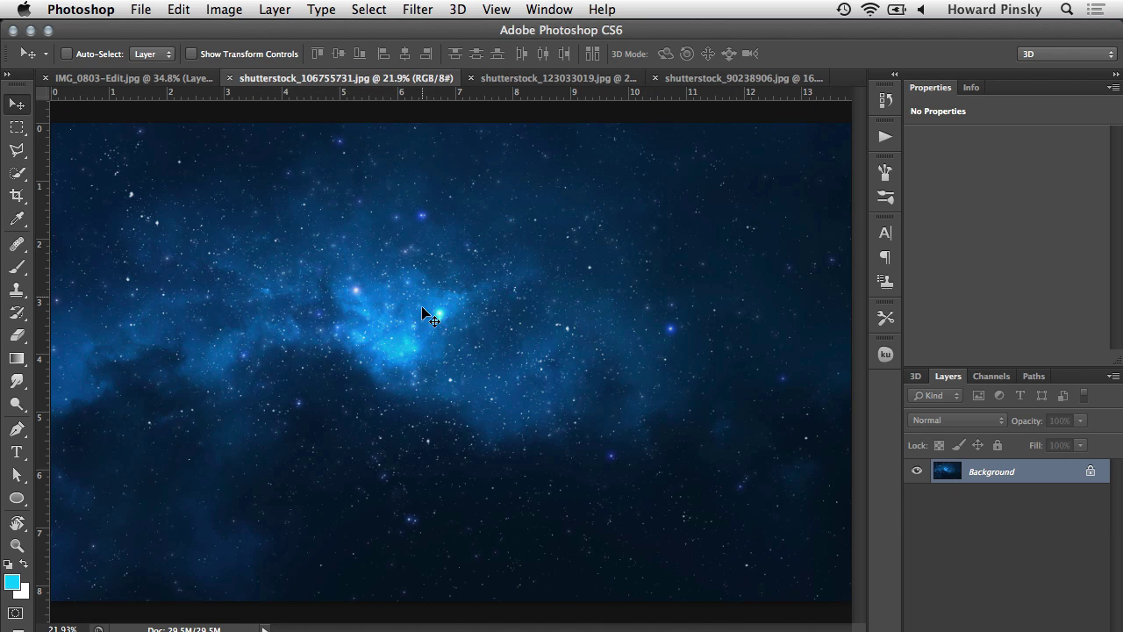
{"action": "left_click_drag", "start_coordinate": [401, 276], "coordinate": [453, 214]}
{"action": "left_click_drag", "start_coordinate": [330, 290], "coordinate": [617, 217]}
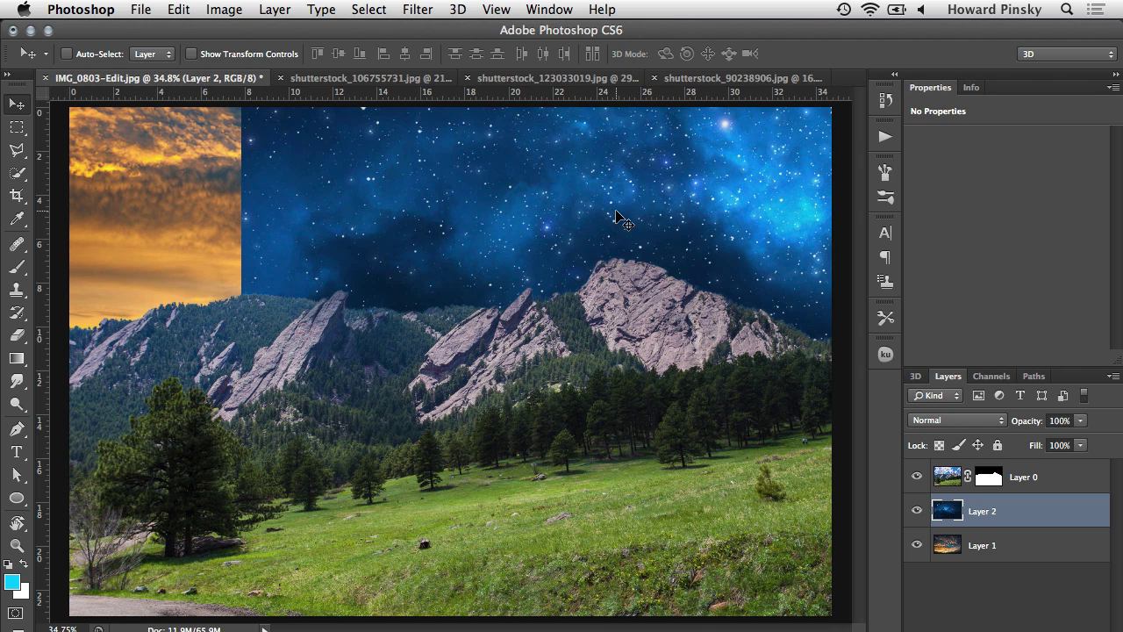
Shift the starry sky sideways so it covers the part above the main peak and leaves the sunset exposed beside it.
{"action": "left_click_drag", "start_coordinate": [469, 233], "coordinate": [674, 214]}
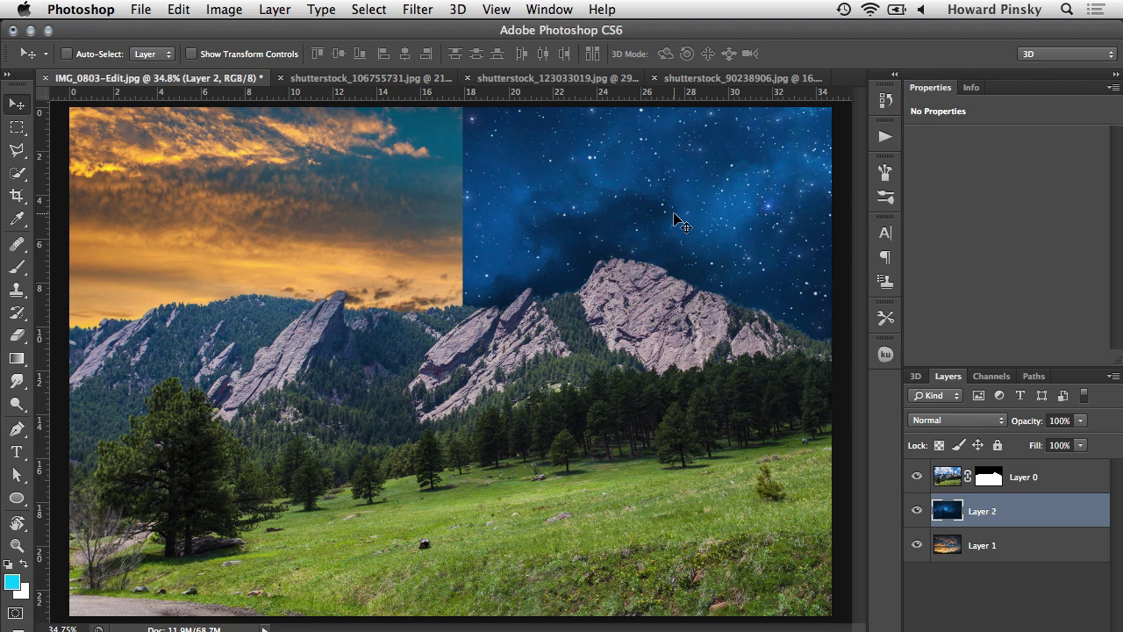
{"action": "left_click_drag", "start_coordinate": [672, 216], "coordinate": [582, 215]}
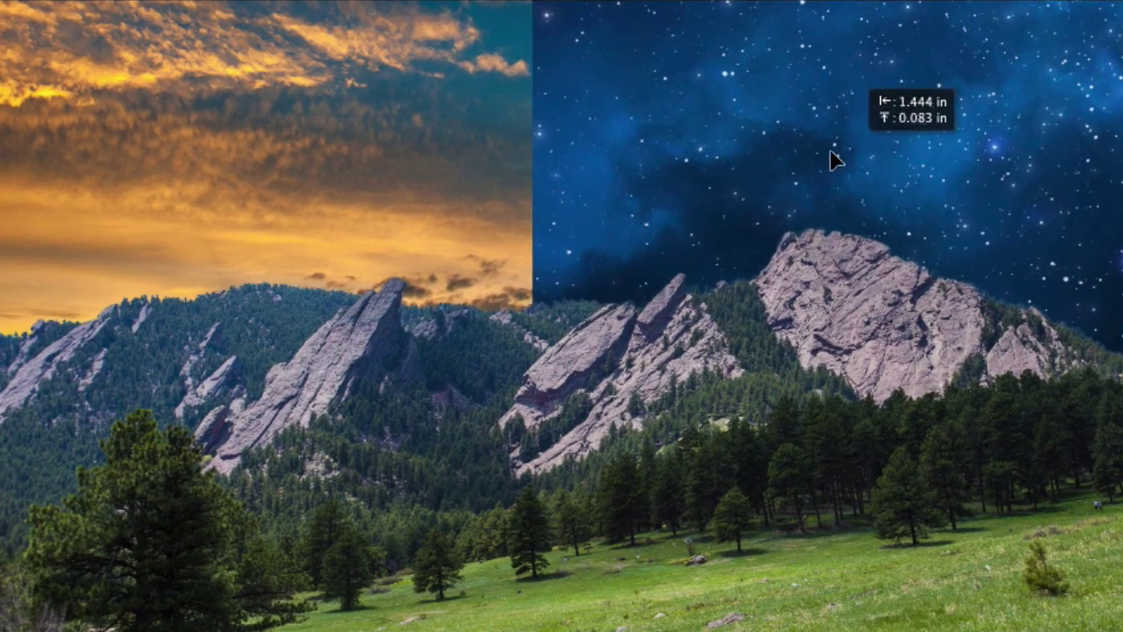
{"action": "left_click_drag", "start_coordinate": [749, 171], "coordinate": [752, 167]}
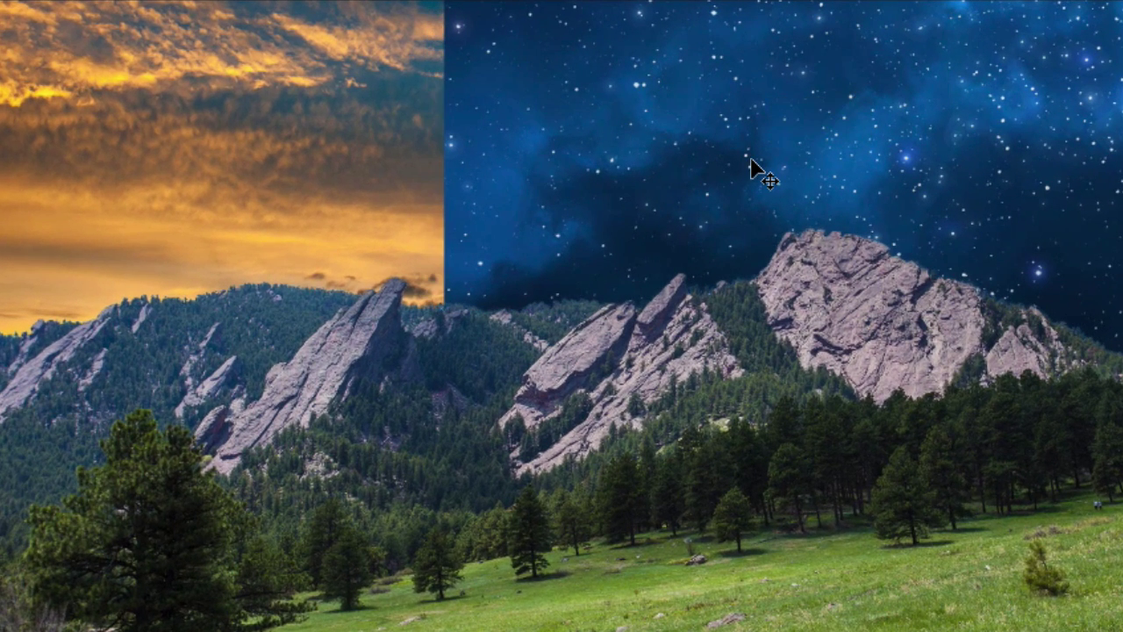
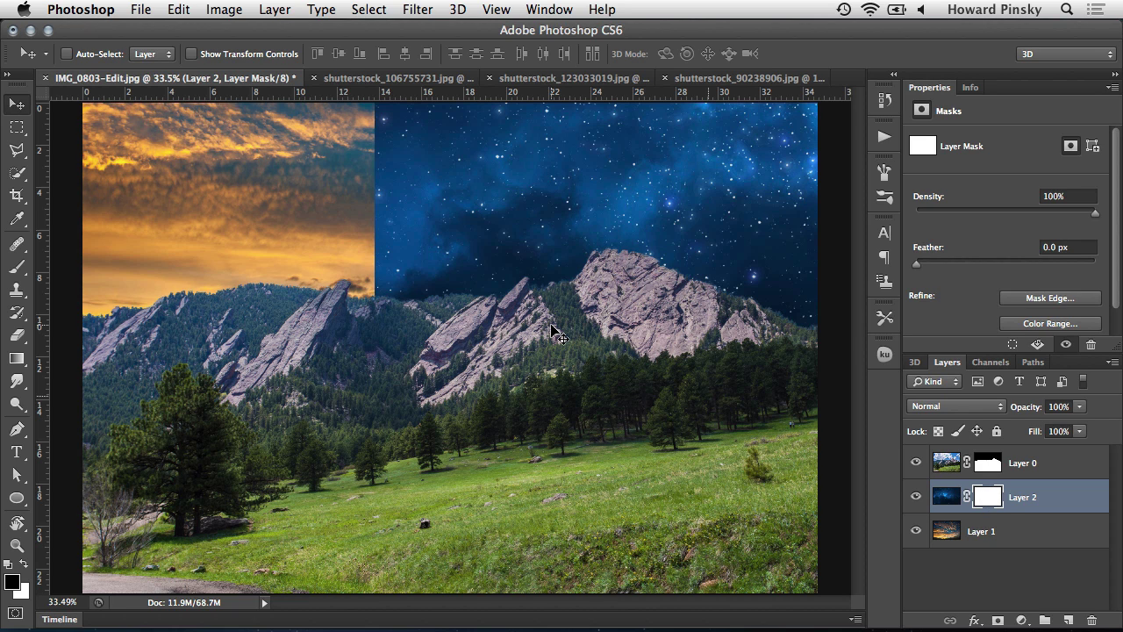
Blend the starry sky into the sunset on Layer 2's mask with a wide black-to-transparent linear gradient starting at the seam.
{"action": "left_click_drag", "start_coordinate": [17, 358], "coordinate": [79, 351]}
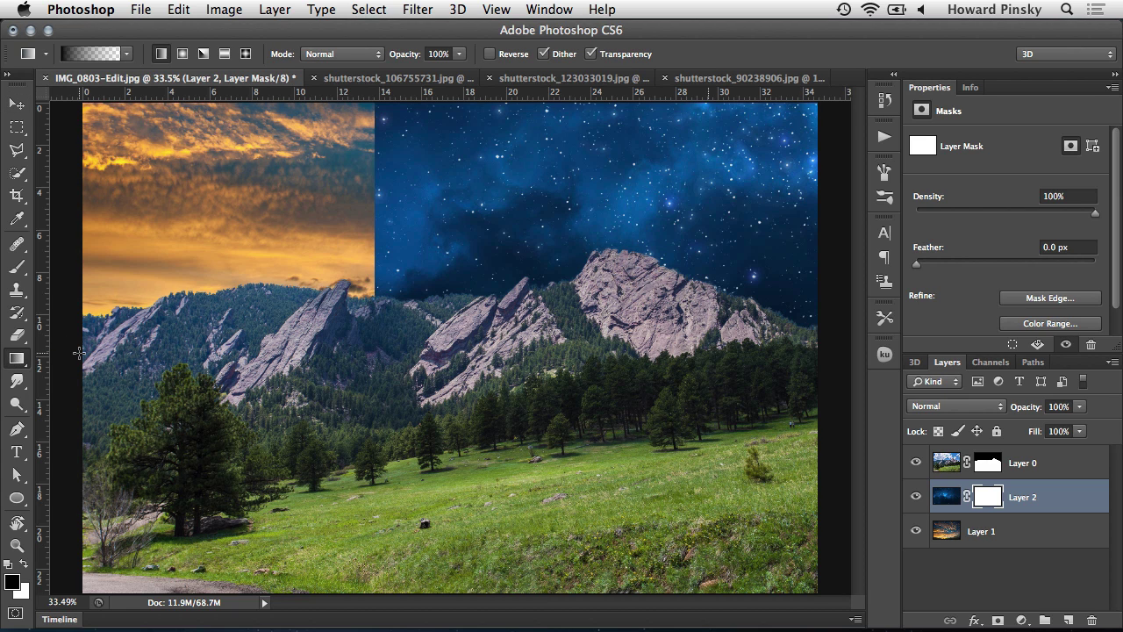
{"action": "left_click", "coordinate": [127, 53]}
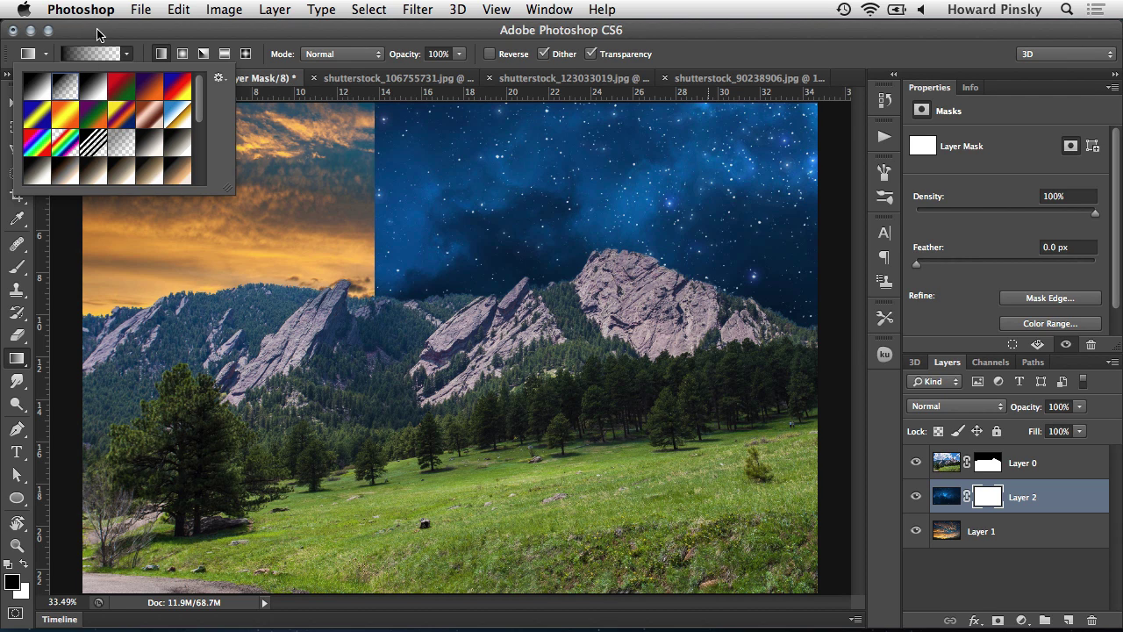
{"action": "left_click", "coordinate": [96, 37]}
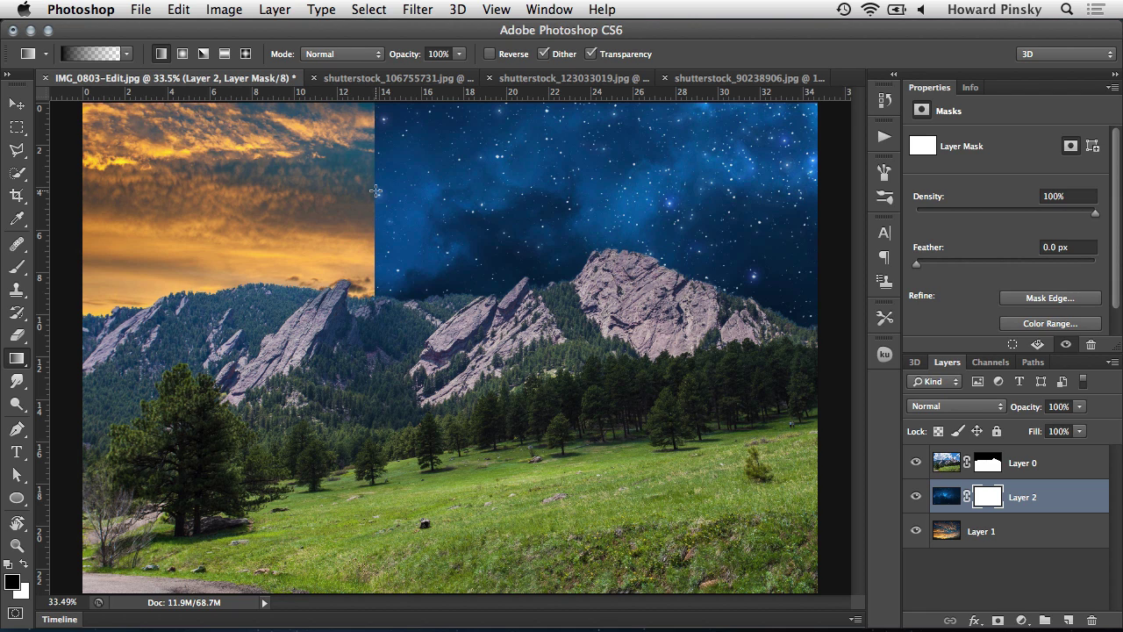
{"action": "left_click_drag", "start_coordinate": [376, 191], "coordinate": [490, 188]}
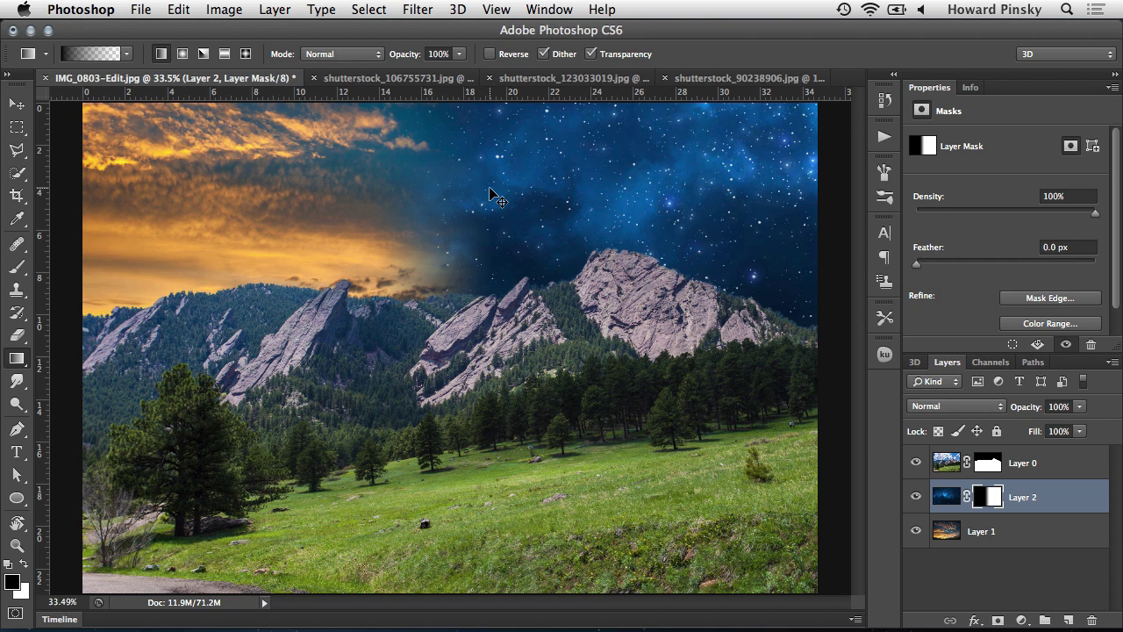
{"action": "key", "text": "super+z"}
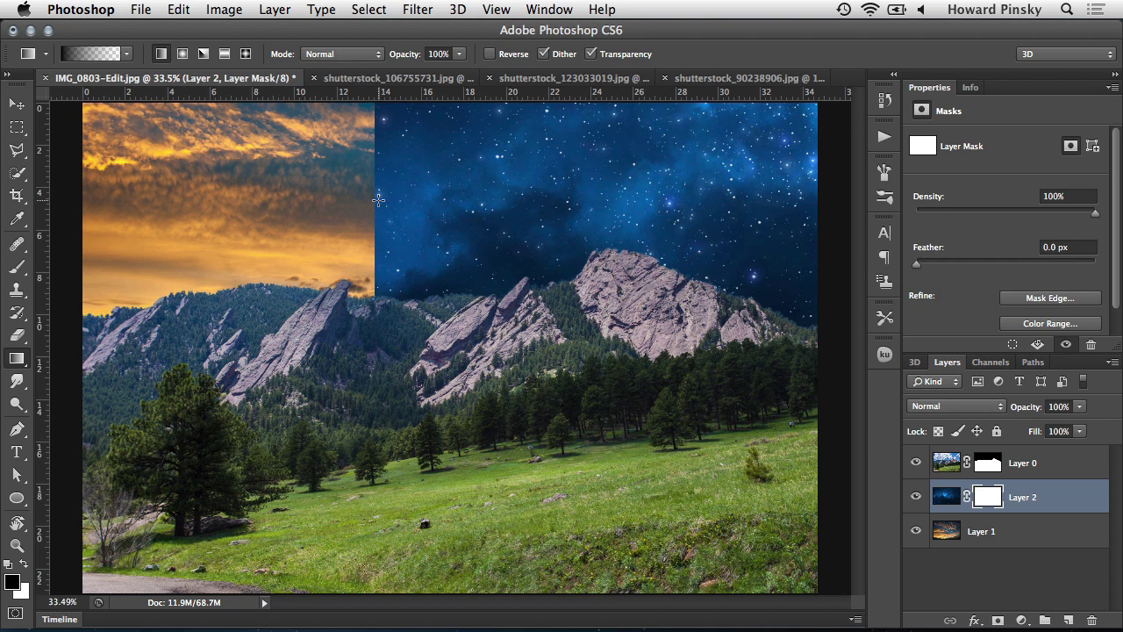
{"action": "left_click_drag", "start_coordinate": [378, 200], "coordinate": [570, 191]}
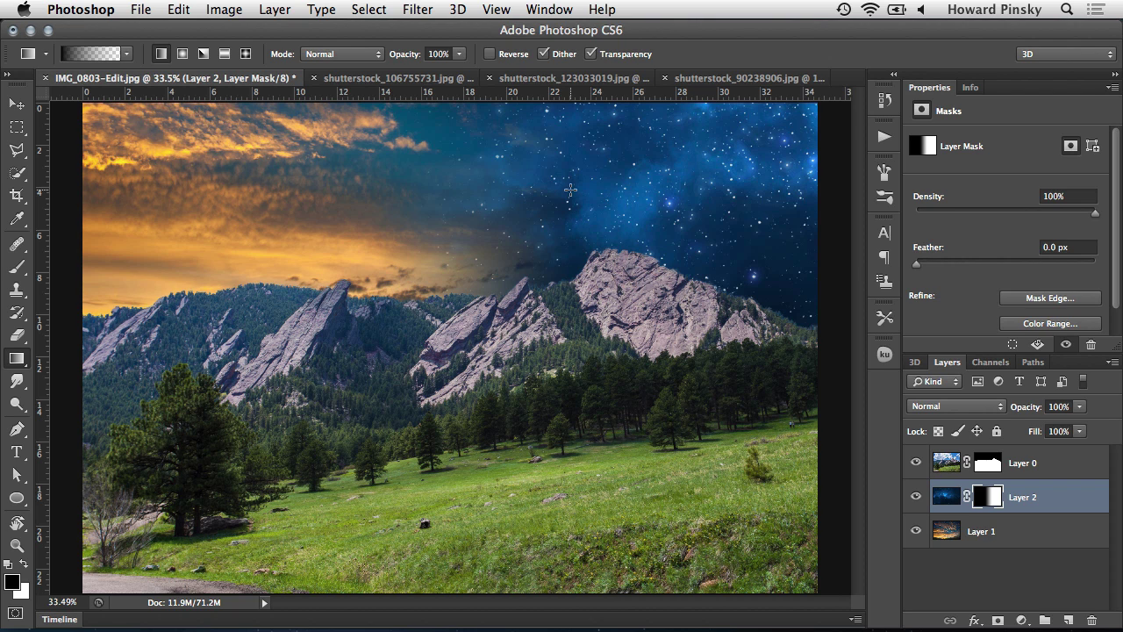
Add a Photo Filter adjustment above Layer 0 and clip it so it affects only the mountain layer.
{"action": "left_click", "coordinate": [1061, 461]}
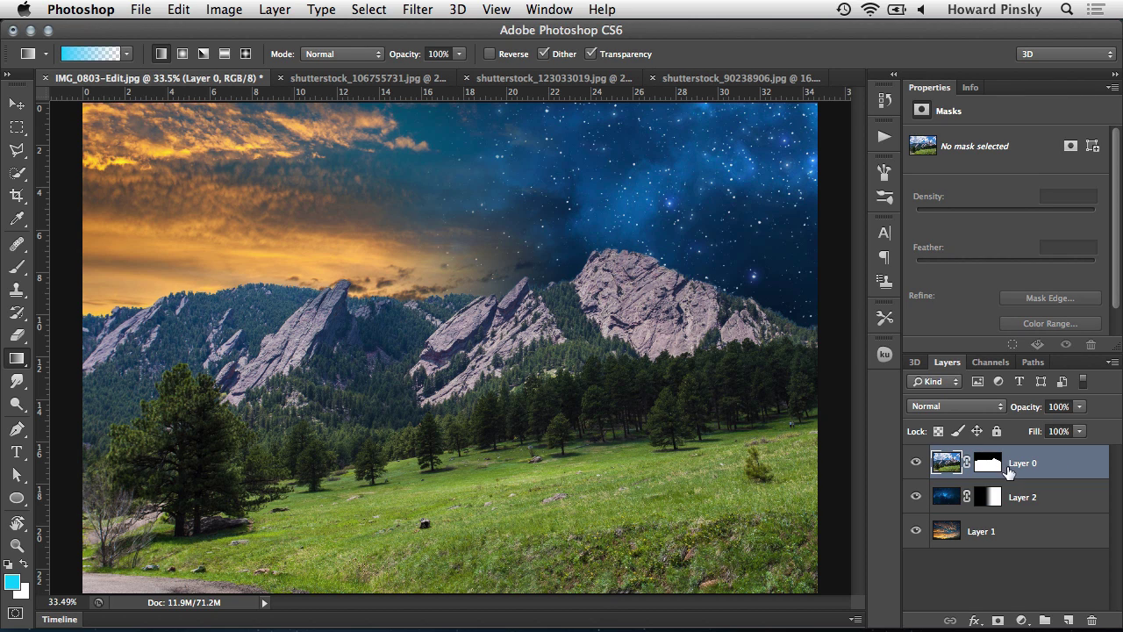
{"action": "left_click", "coordinate": [1020, 620]}
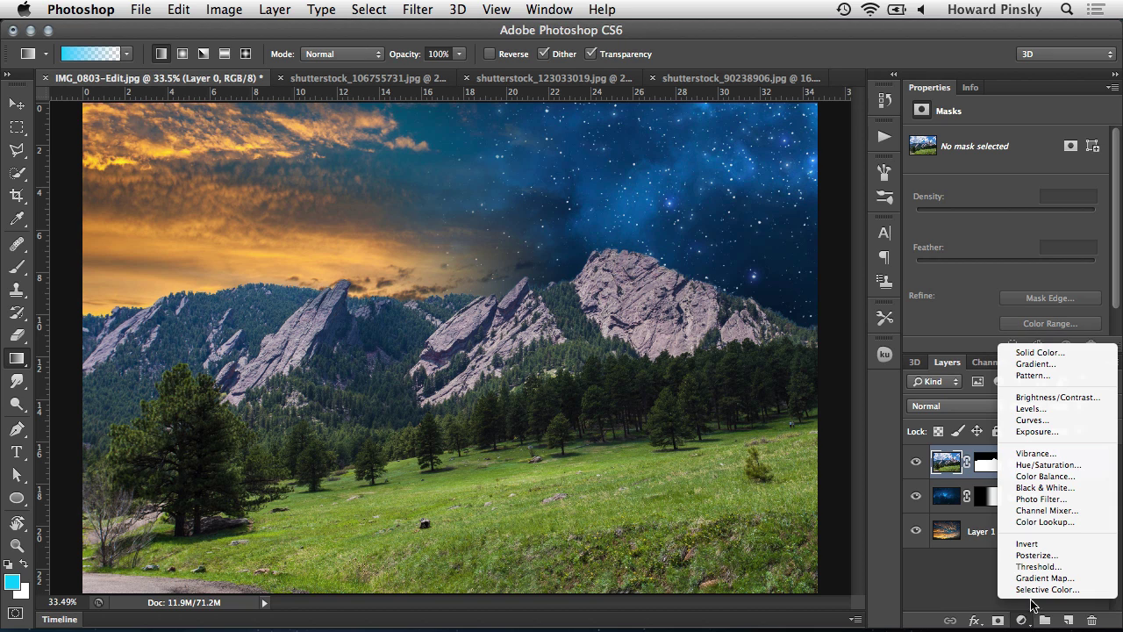
{"action": "left_click", "coordinate": [1074, 498]}
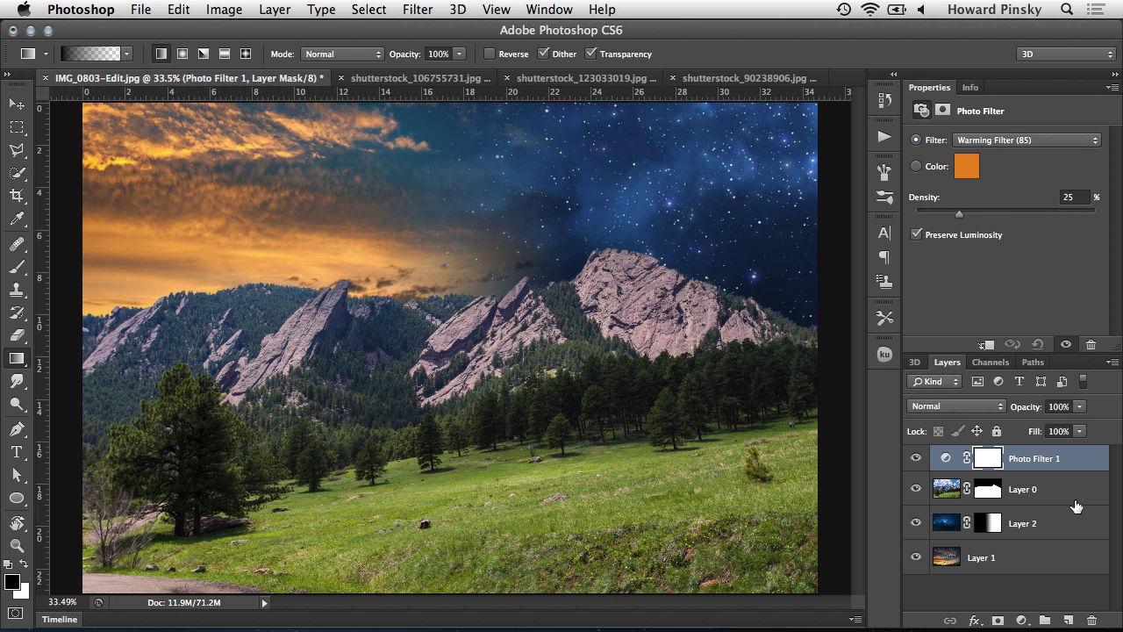
{"action": "left_click", "coordinate": [988, 346]}
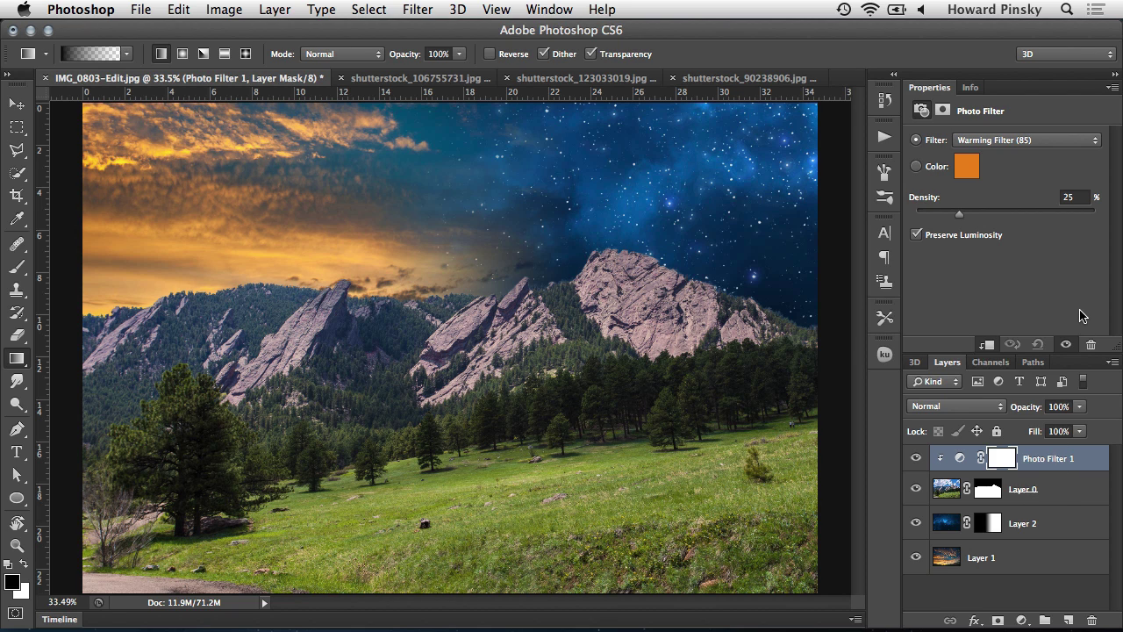
Set the Warming Filter (85) density to 62% and fade it off the night side with a gradient on its mask.
{"action": "left_click", "coordinate": [1014, 143]}
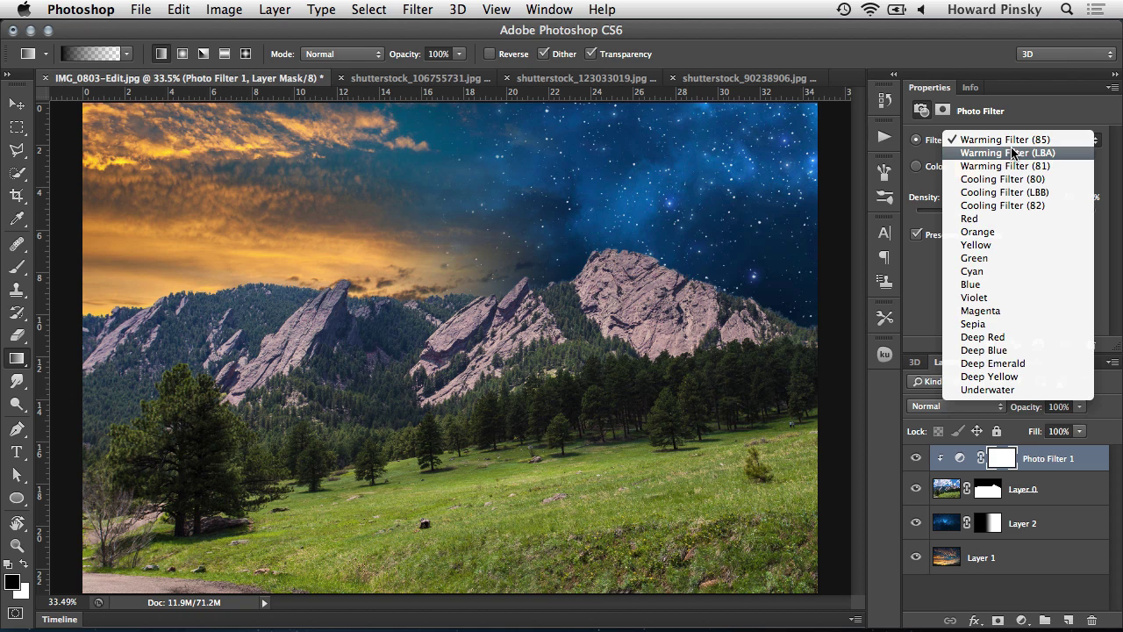
{"action": "left_click", "coordinate": [1009, 140]}
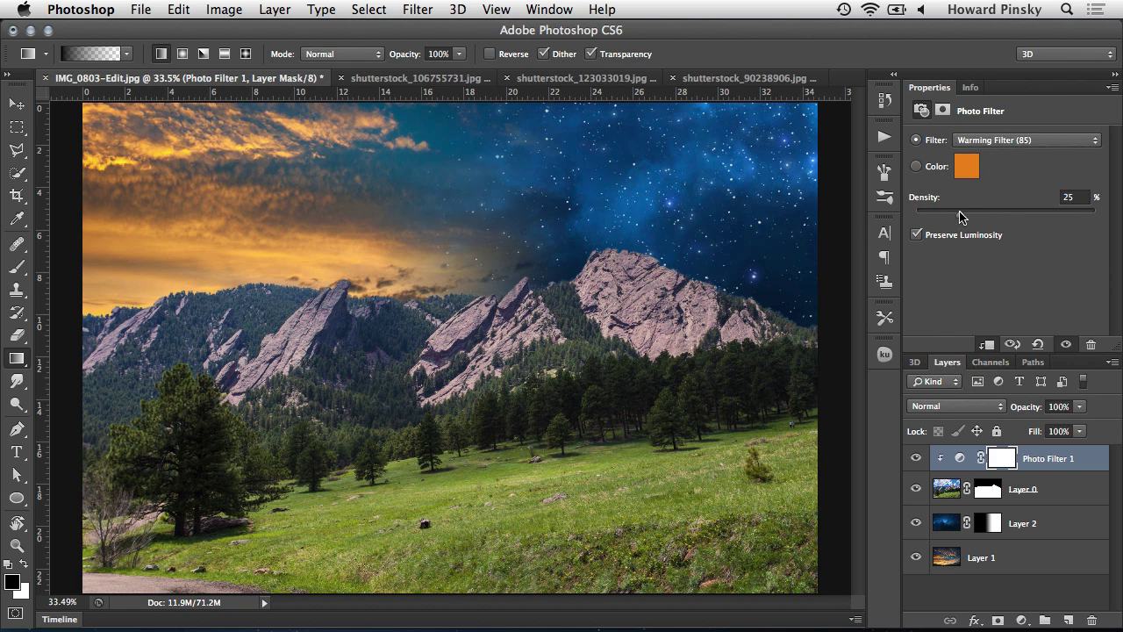
{"action": "left_click_drag", "start_coordinate": [959, 214], "coordinate": [1026, 207]}
{"action": "left_click", "coordinate": [915, 458]}
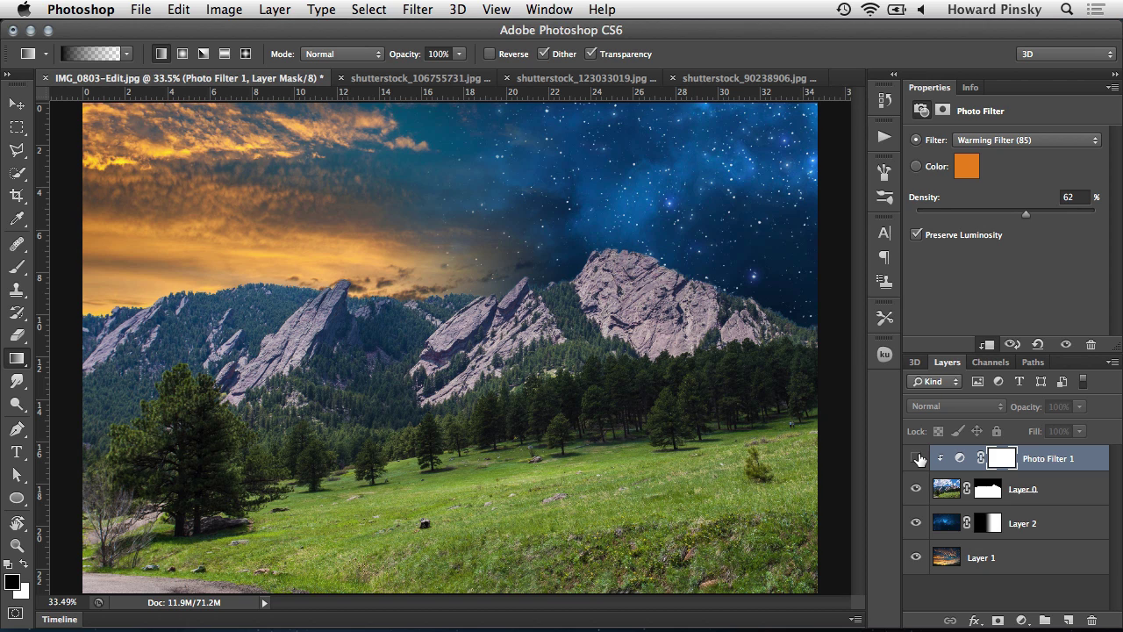
{"action": "left_click", "coordinate": [916, 458]}
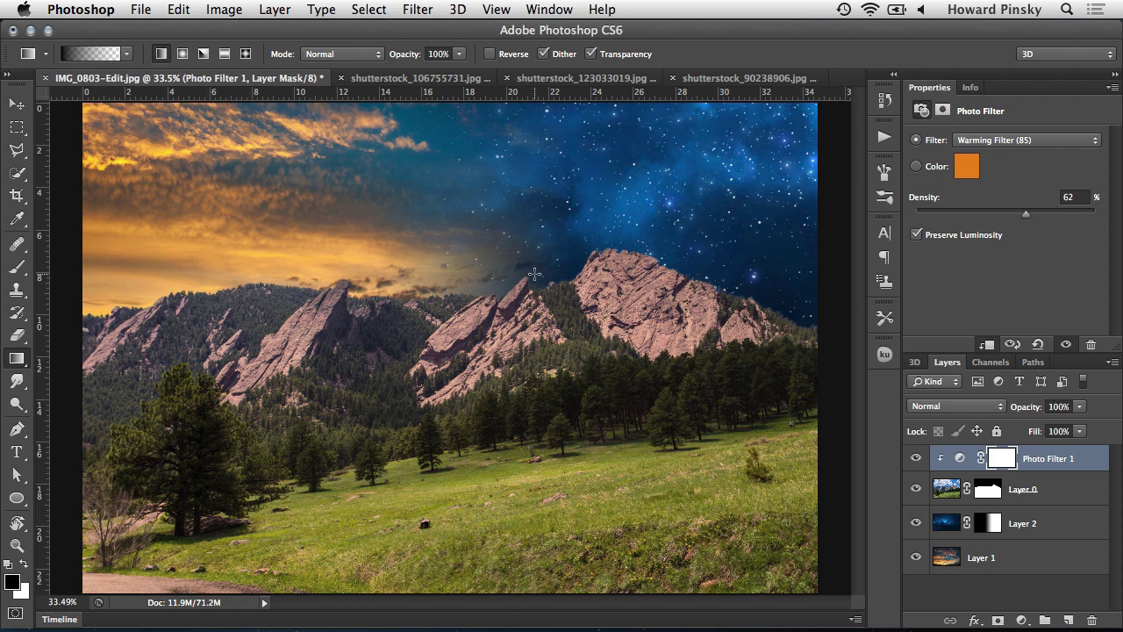
{"action": "left_click_drag", "start_coordinate": [535, 252], "coordinate": [342, 252]}
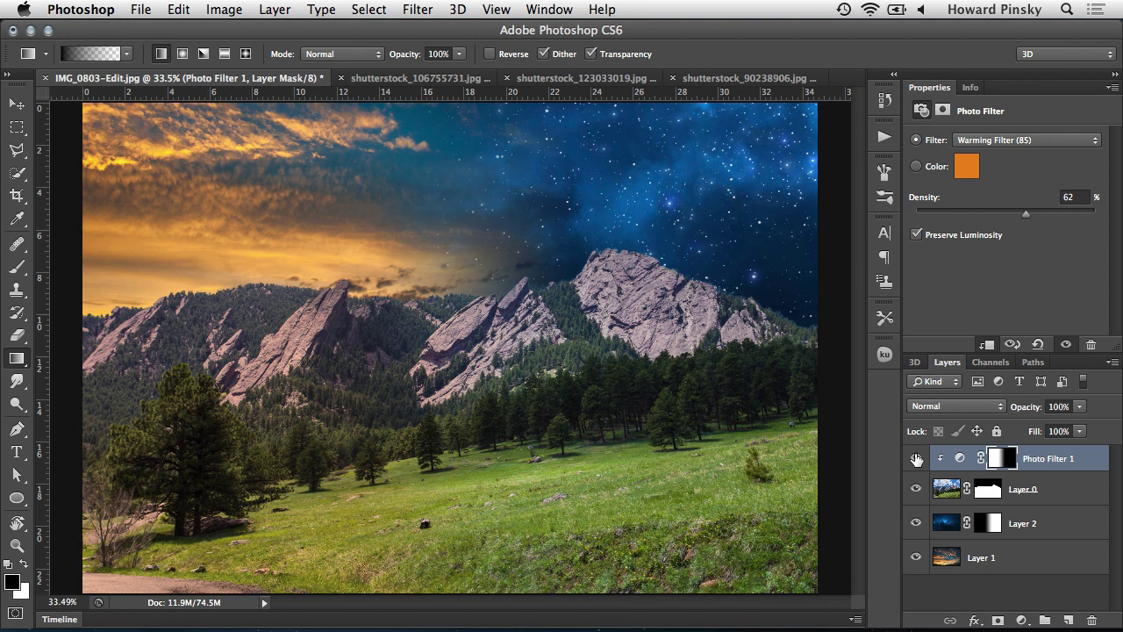
Add a second Photo Filter adjustment using Cooling Filter (80) with a density of 54%.
{"action": "left_click", "coordinate": [1021, 620]}
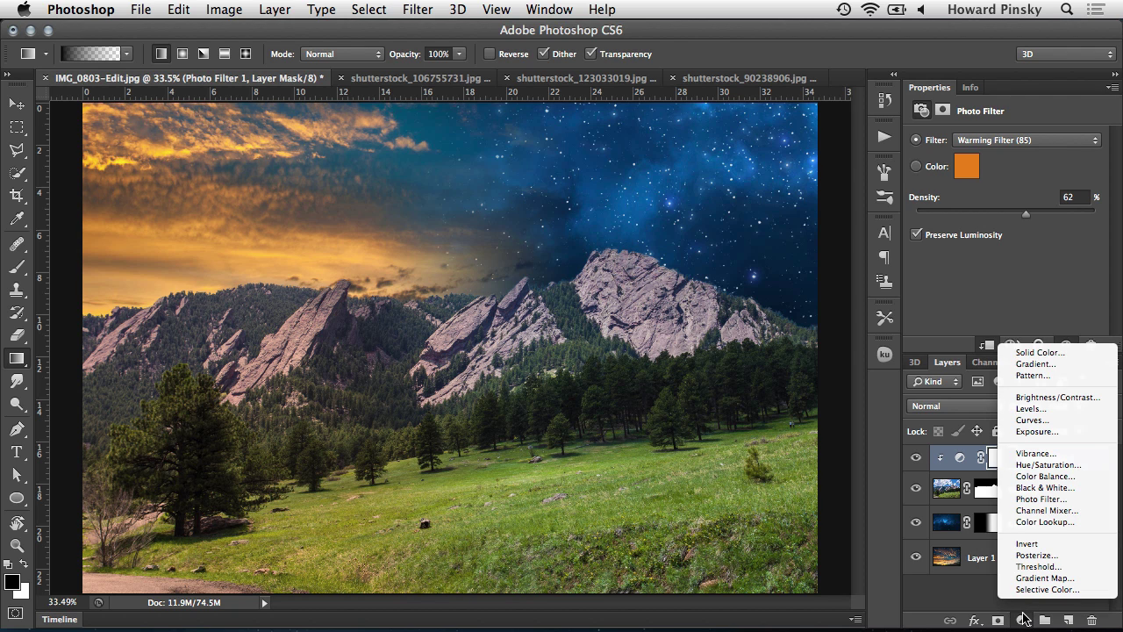
{"action": "left_click", "coordinate": [1052, 499]}
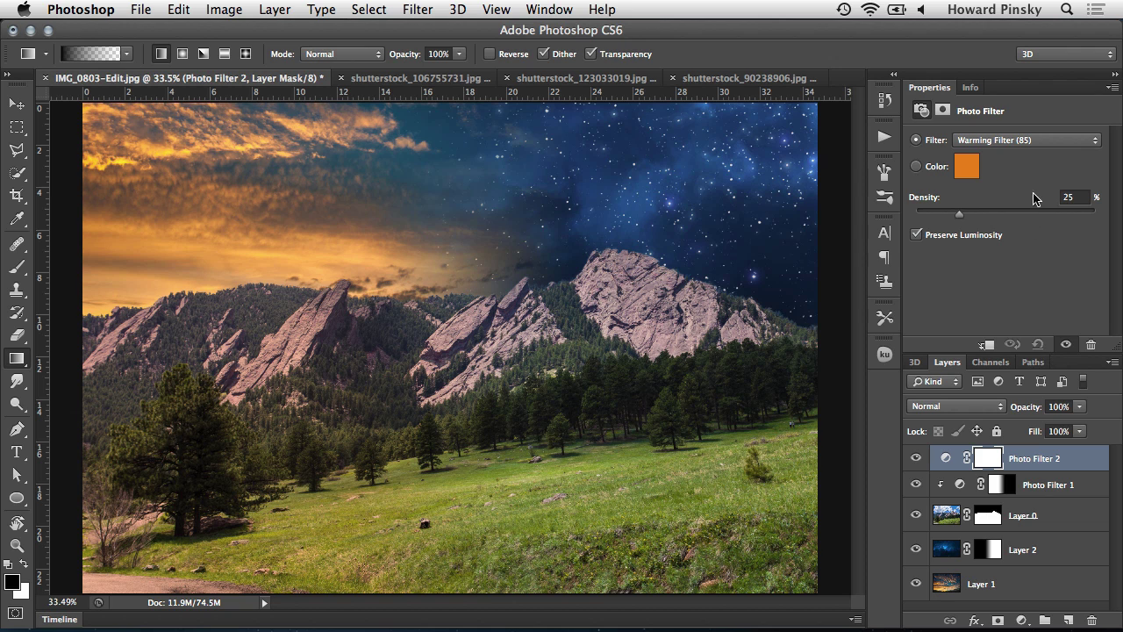
{"action": "left_click", "coordinate": [1042, 144]}
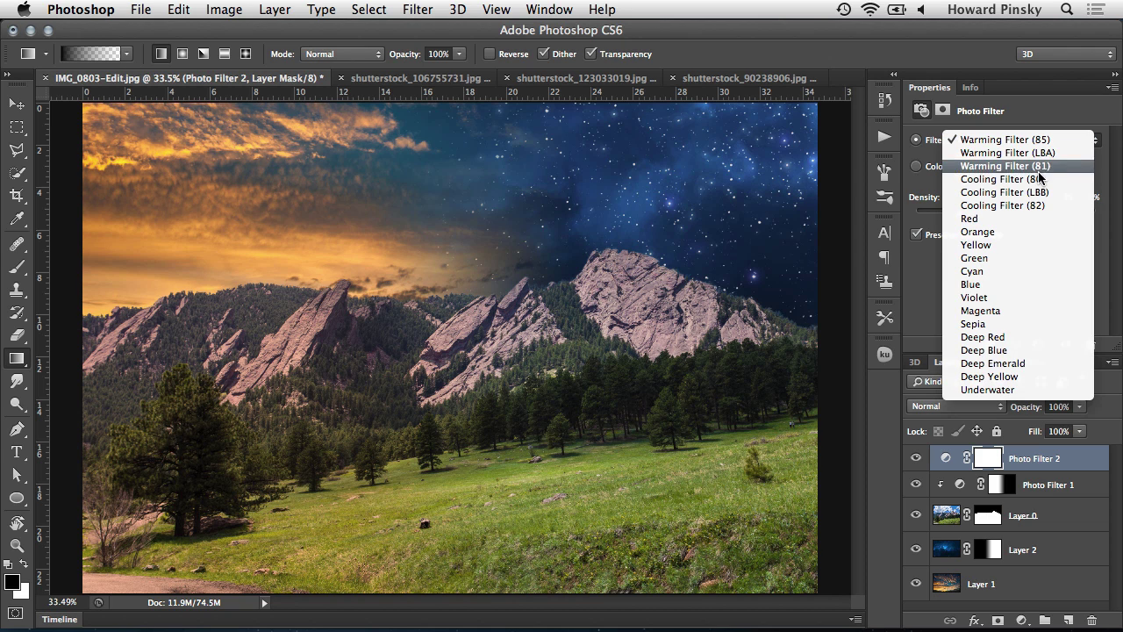
{"action": "left_click", "coordinate": [1038, 179]}
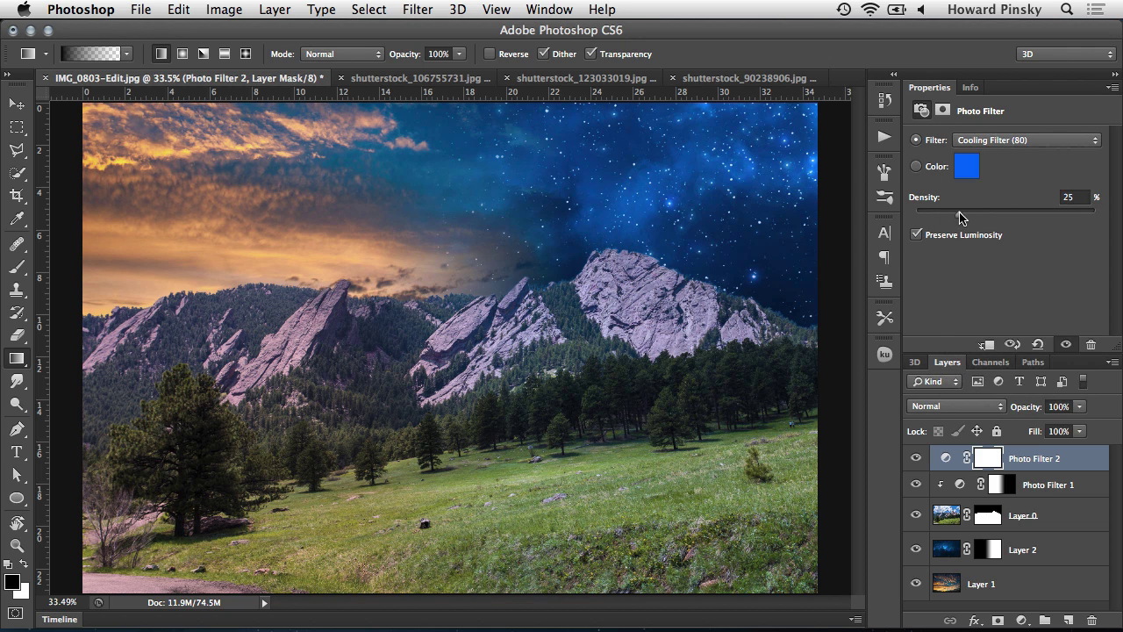
{"action": "left_click_drag", "start_coordinate": [962, 215], "coordinate": [1007, 204]}
Fade the cooling filter off the sunset side with a mask gradient and clip it to the mountain layer.
{"action": "left_click_drag", "start_coordinate": [438, 265], "coordinate": [620, 254]}
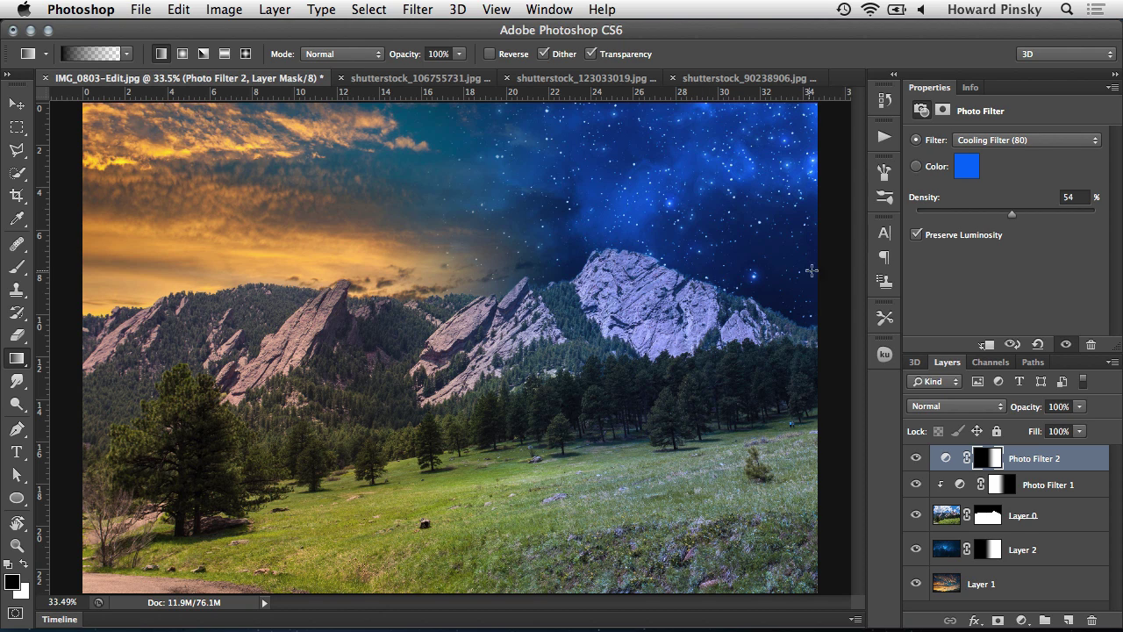
{"action": "left_click", "coordinate": [989, 345]}
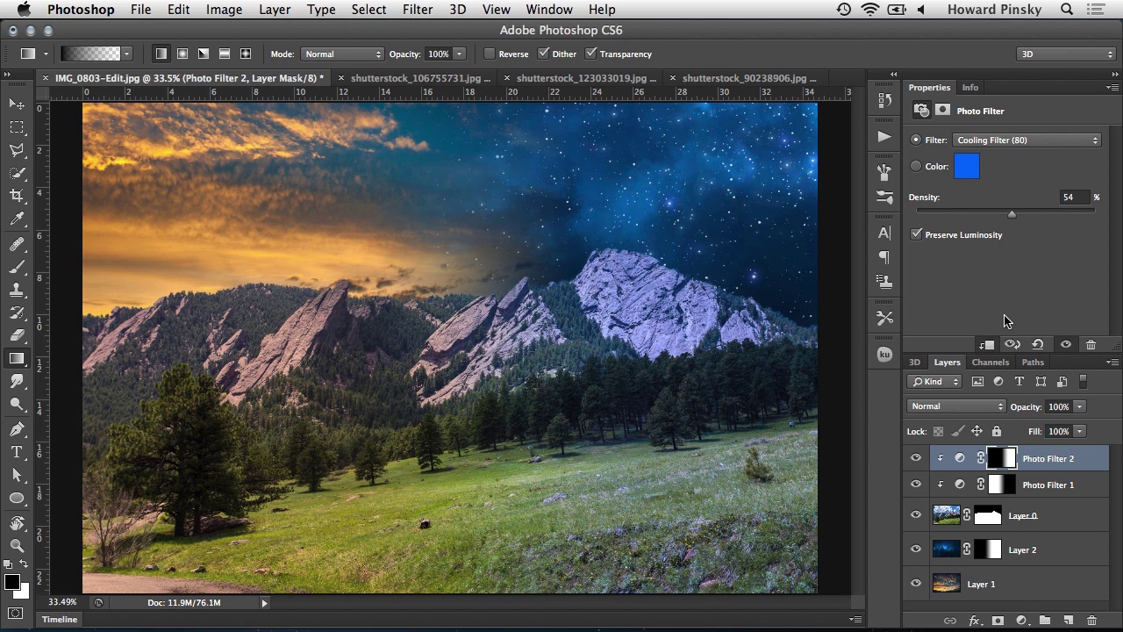
Add a Curves adjustment that darkens the shadows and slightly lifts the highlights, comparing it clipped but leaving it affecting all layers.
{"action": "left_click", "coordinate": [1021, 620]}
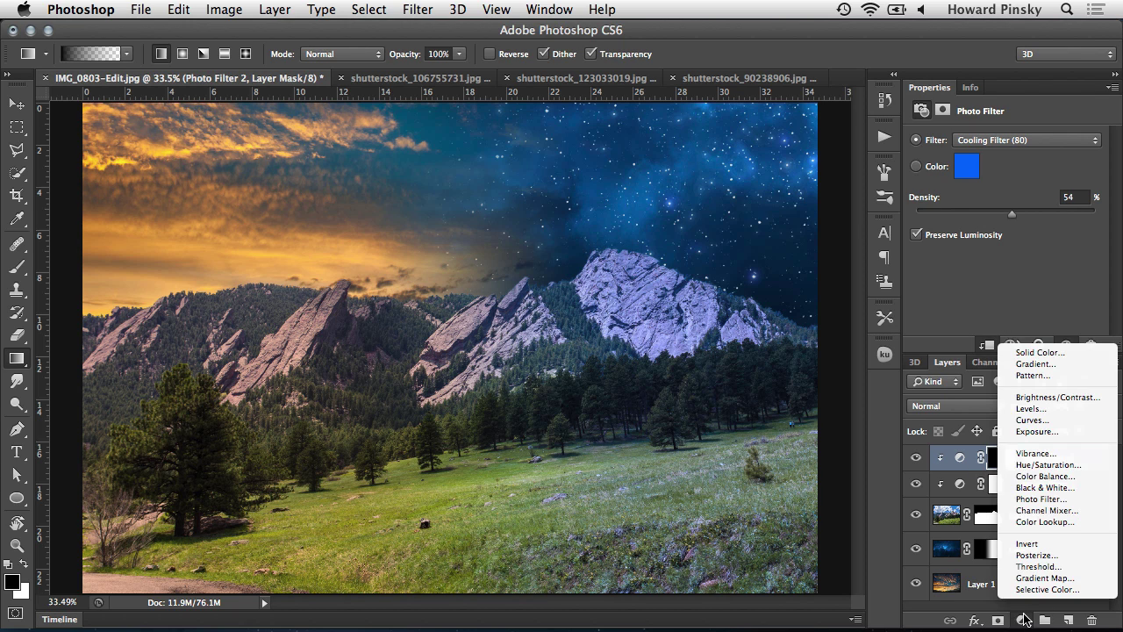
{"action": "left_click", "coordinate": [1036, 421]}
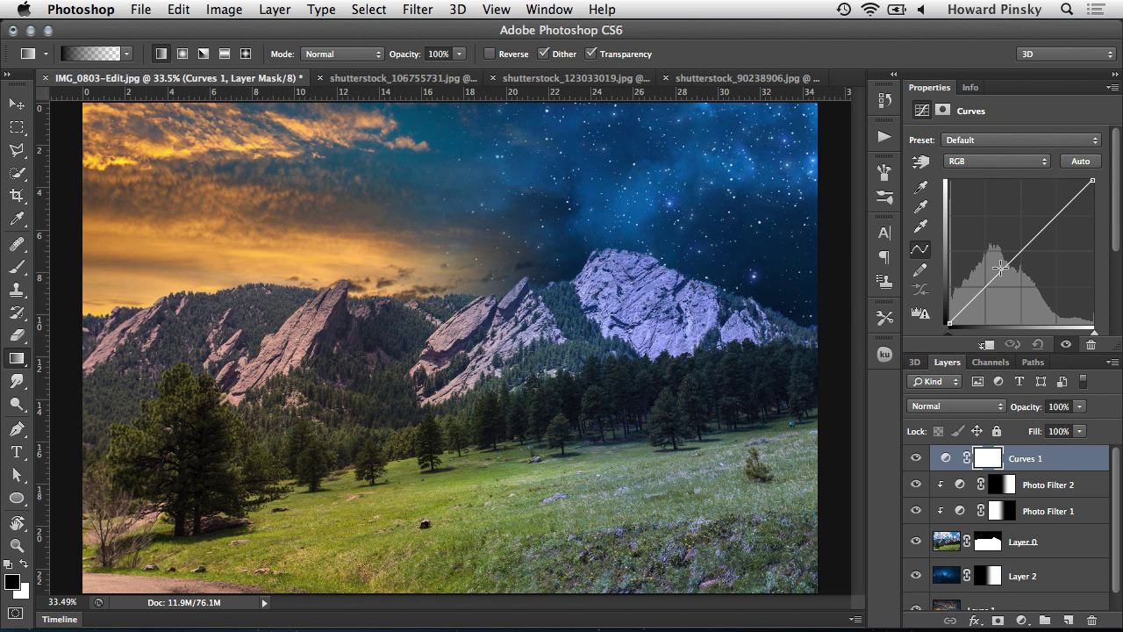
{"action": "left_click_drag", "start_coordinate": [996, 276], "coordinate": [1001, 283]}
{"action": "left_click", "coordinate": [1065, 212]}
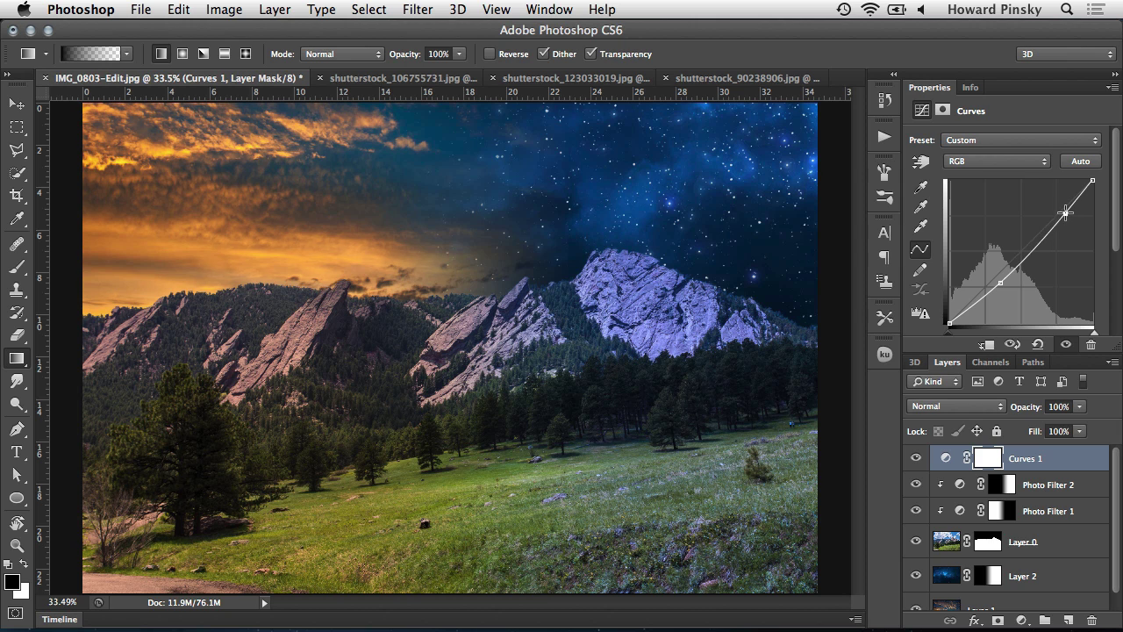
{"action": "left_click_drag", "start_coordinate": [1065, 213], "coordinate": [1065, 210]}
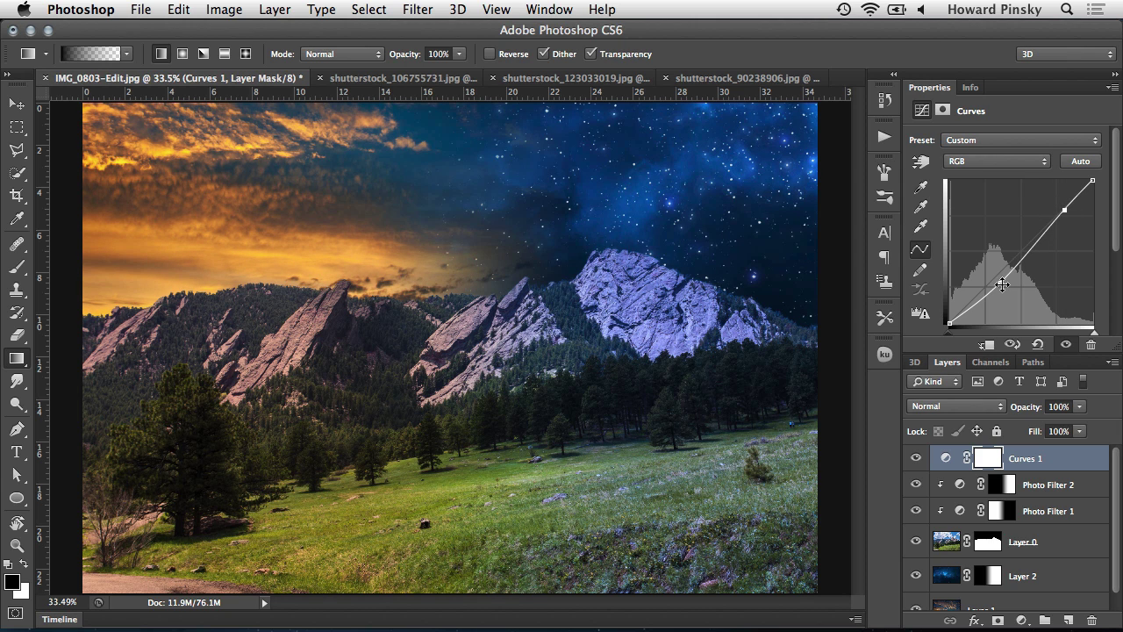
{"action": "left_click_drag", "start_coordinate": [1000, 282], "coordinate": [1003, 281]}
{"action": "left_click", "coordinate": [989, 344]}
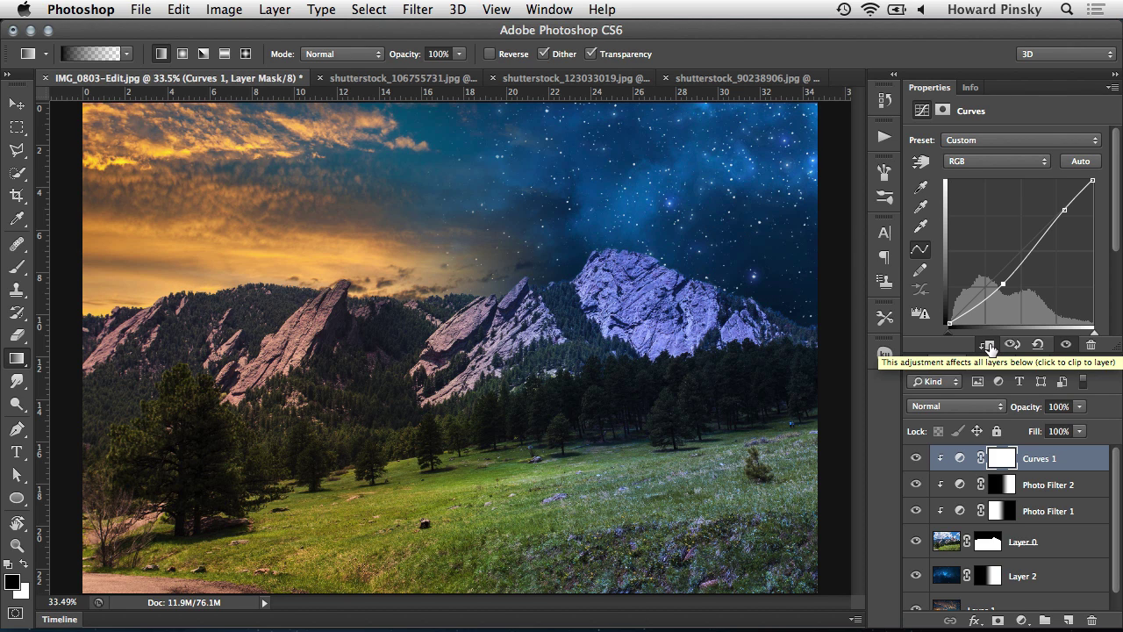
{"action": "left_click", "coordinate": [988, 347]}
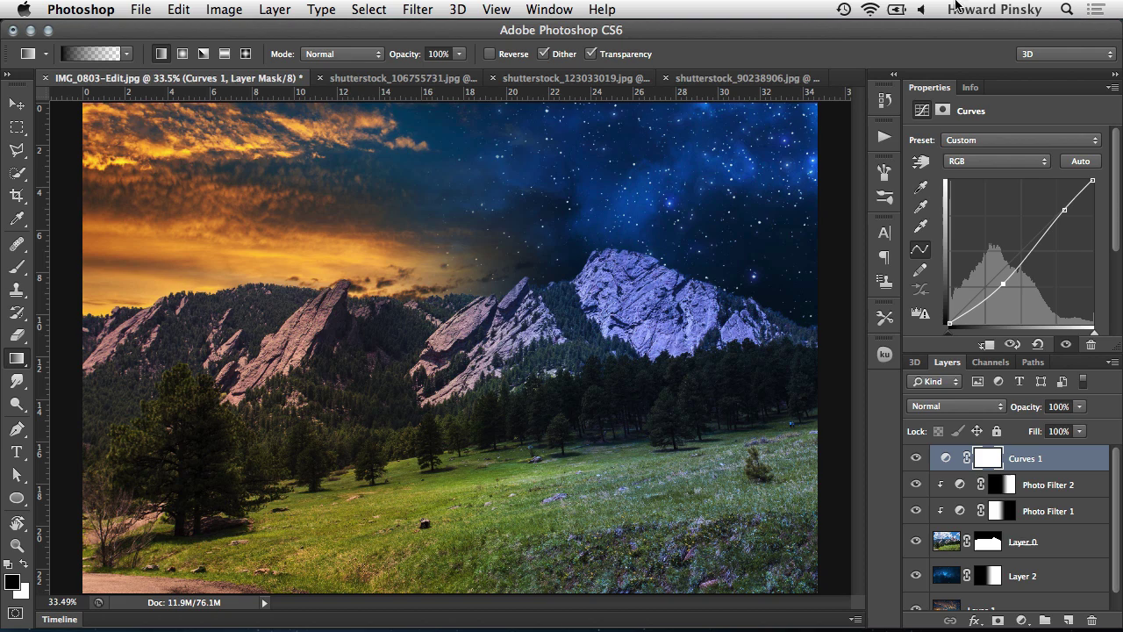
Copy the moon image from shutterstock_90238906.jpg into the IMG_0803-Edit.jpg composite as a new layer.
{"action": "left_click", "coordinate": [745, 78]}
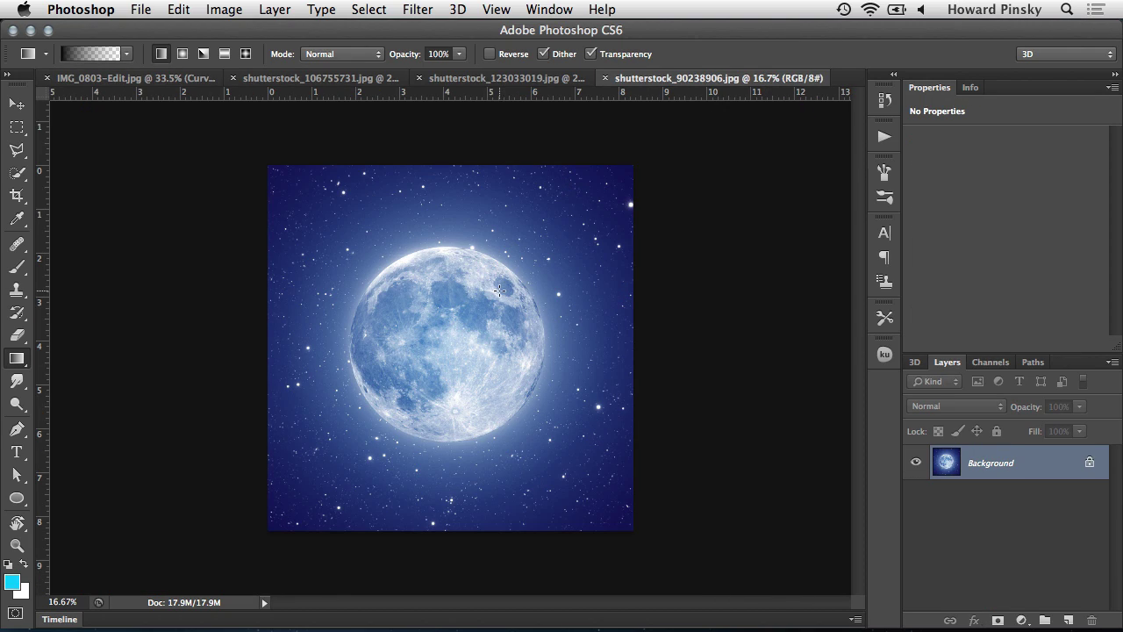
{"action": "key", "text": "v"}
{"action": "left_click_drag", "start_coordinate": [378, 245], "coordinate": [551, 192]}
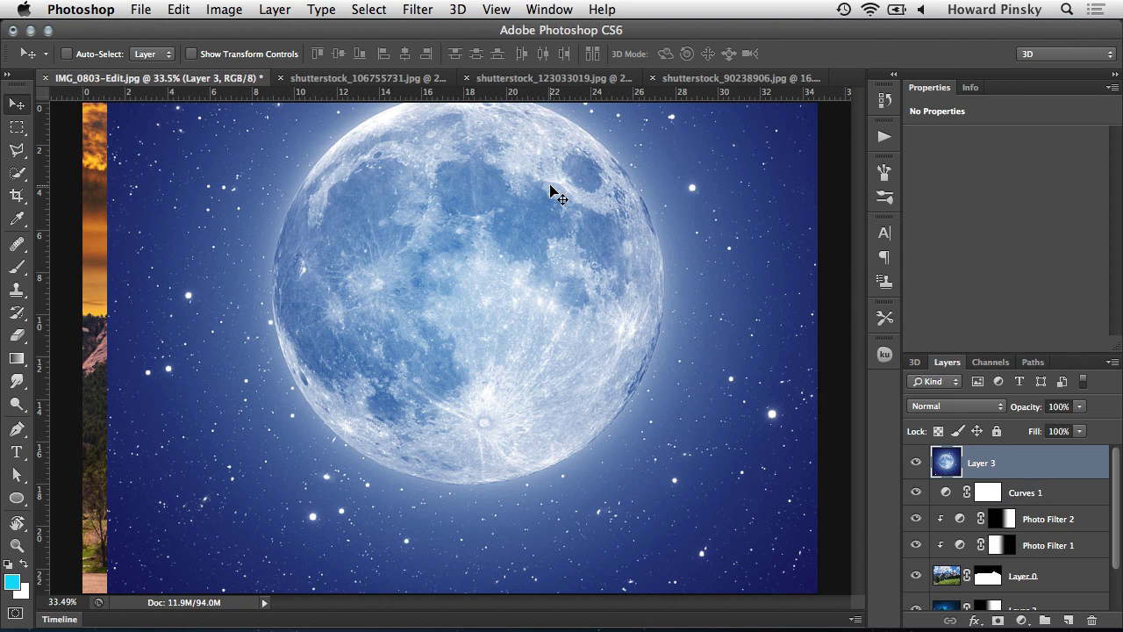
Scale the moon layer down proportionally about its centre to about 41%.
{"action": "key", "text": "super+t"}
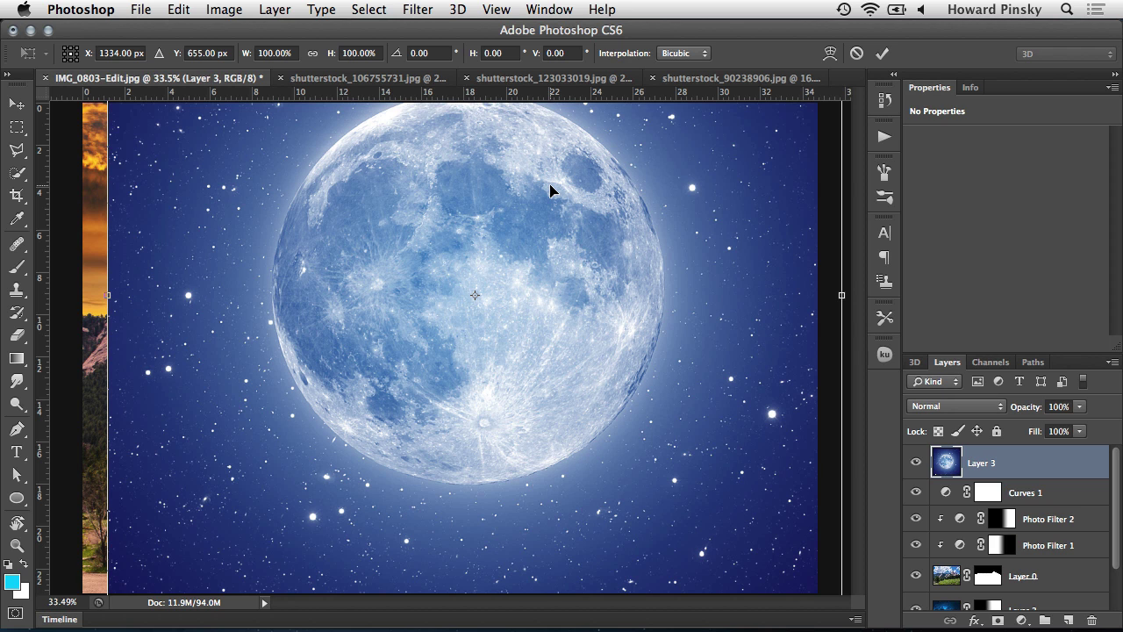
{"action": "key", "text": "super+0"}
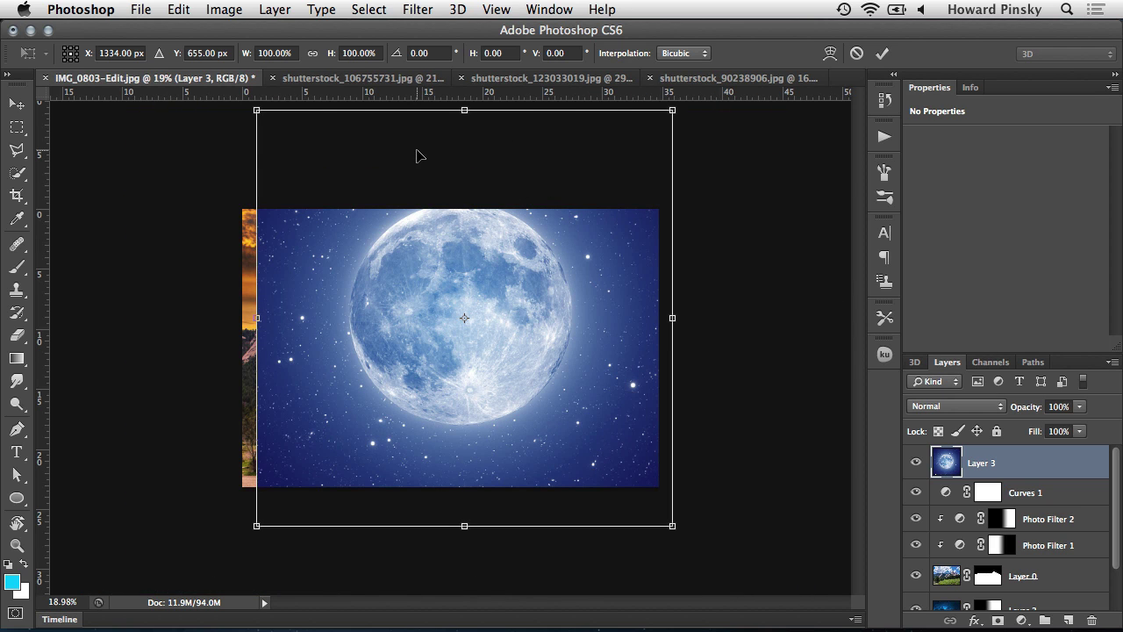
{"action": "left_click_drag", "start_coordinate": [256, 110], "coordinate": [390, 212]}
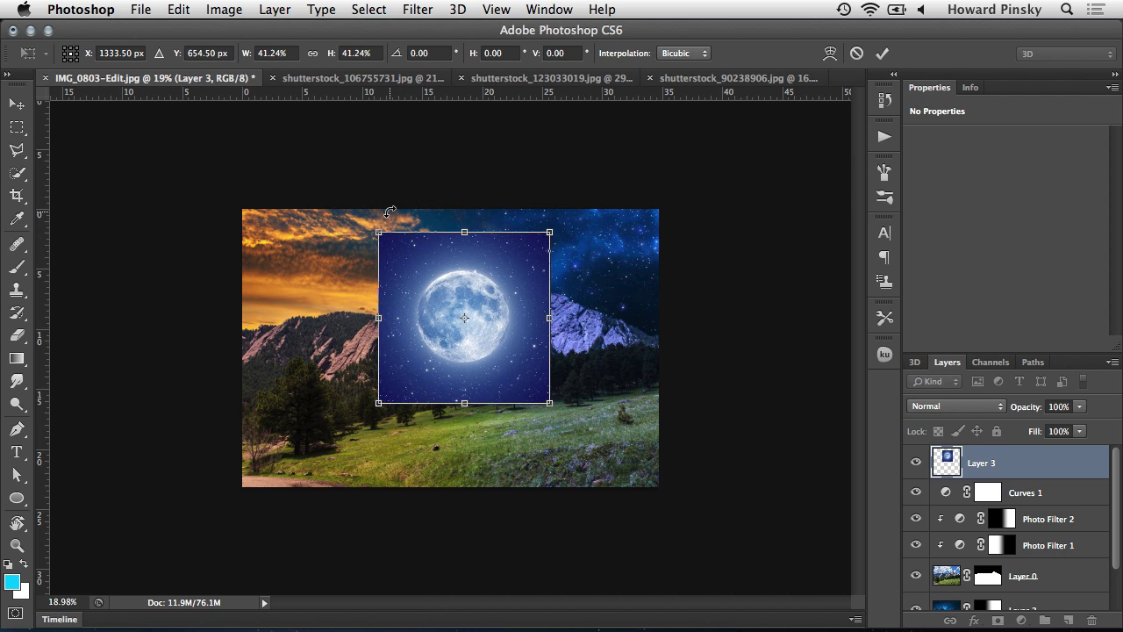
{"action": "key", "text": "Return"}
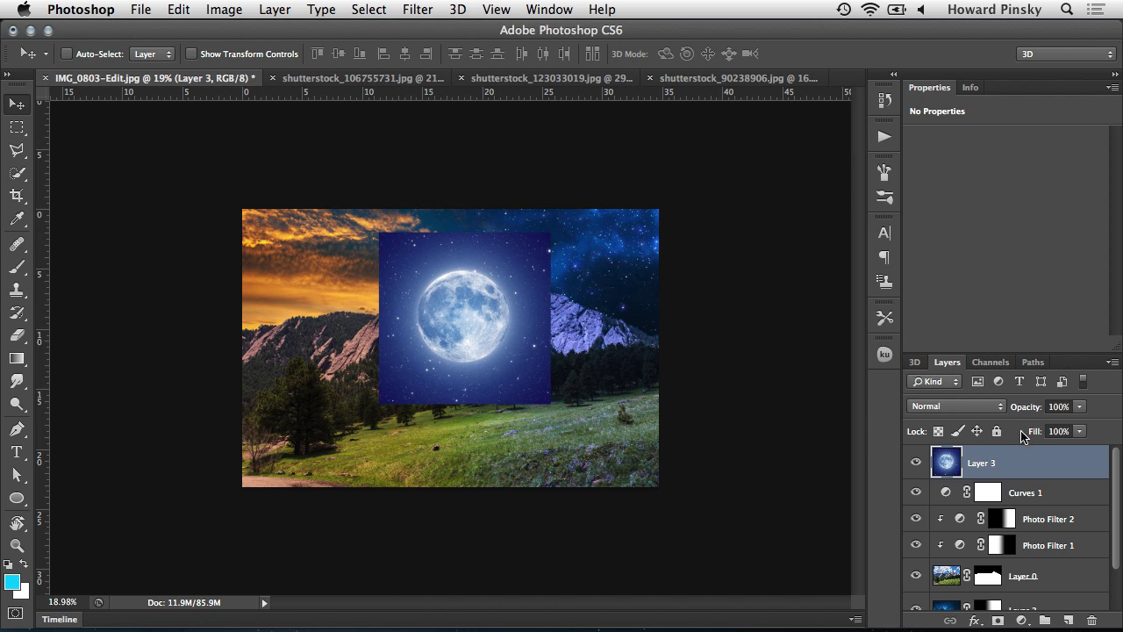
Place the moon layer directly beneath the mountain layer and move the moon to the sky's upper-right corner, partly beyond the canvas edge.
{"action": "left_click_drag", "start_coordinate": [1041, 465], "coordinate": [1039, 586]}
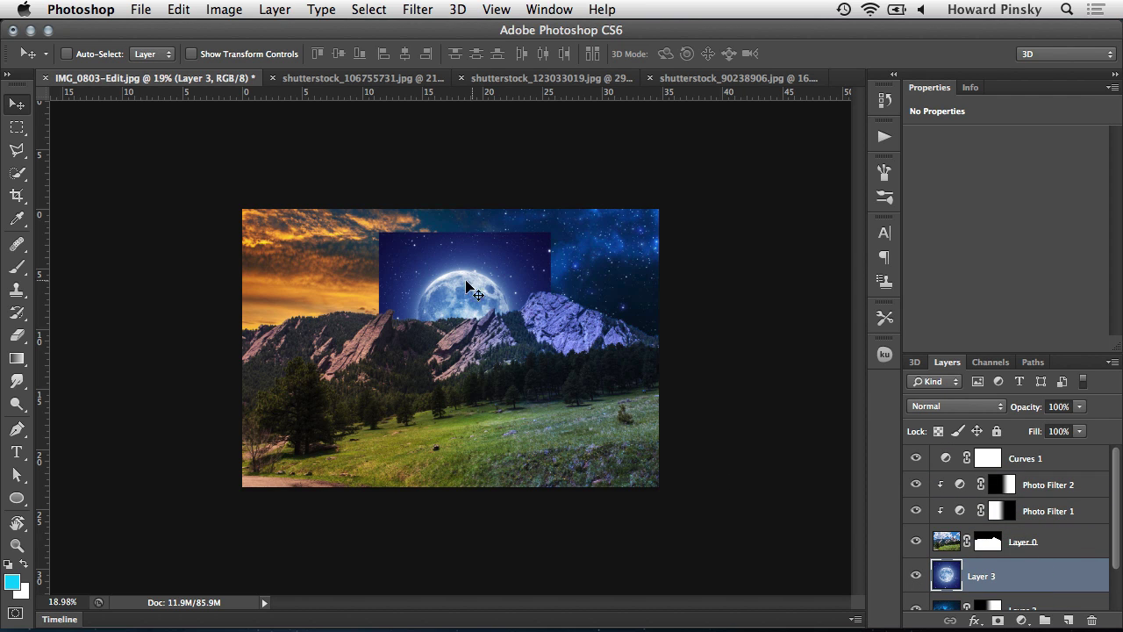
{"action": "left_click_drag", "start_coordinate": [465, 290], "coordinate": [637, 221]}
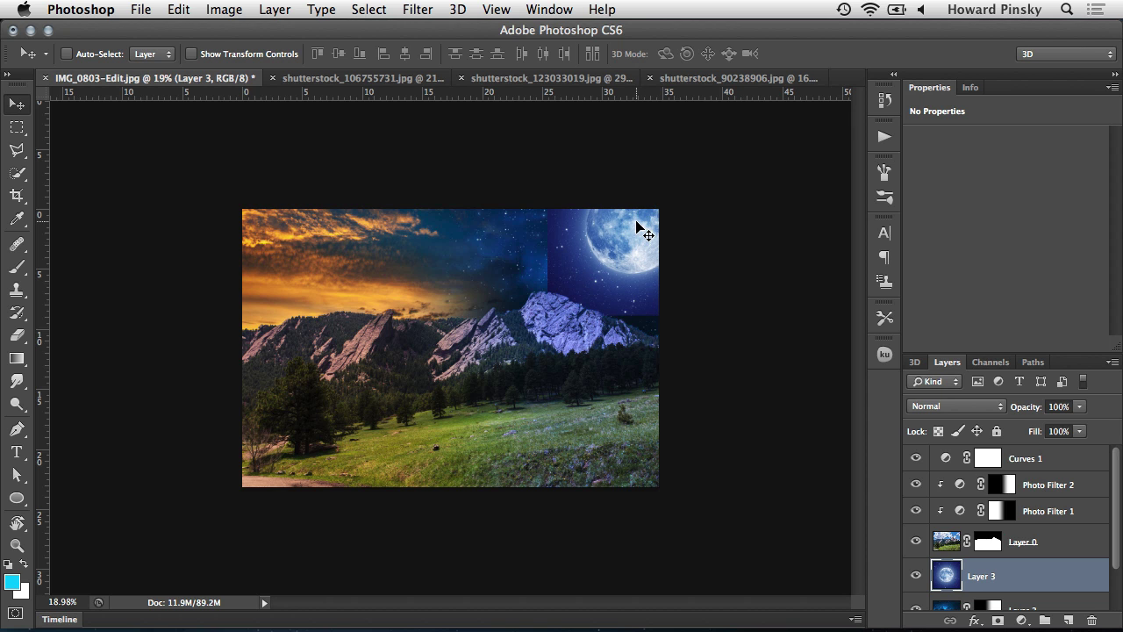
{"action": "key", "text": "super+0"}
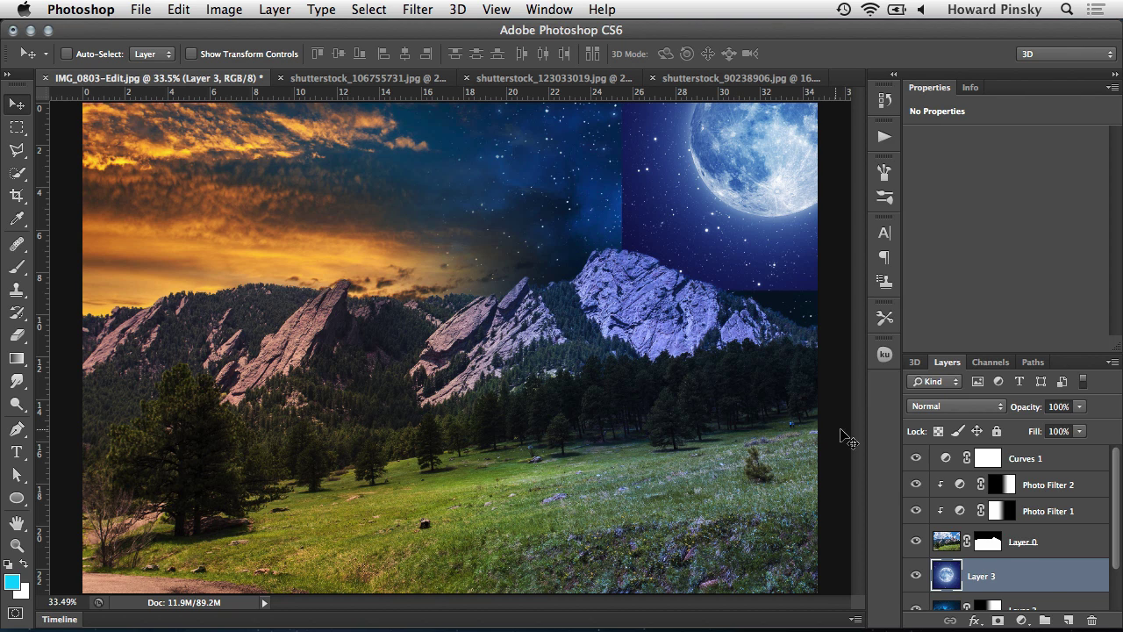
Blend out the moon layer's dark tones with Blend If, splitting the This Layer black point to 0 / 127.
{"action": "double_click", "coordinate": [1053, 577]}
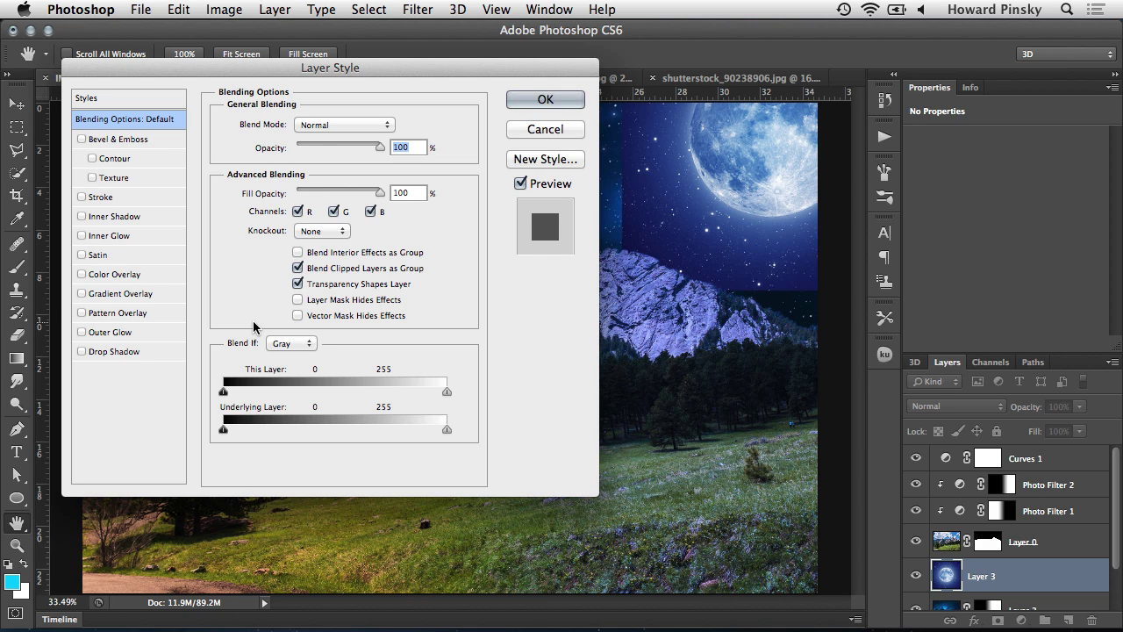
{"action": "left_click", "coordinate": [223, 391], "text": "alt"}
{"action": "key", "text": "alt"}
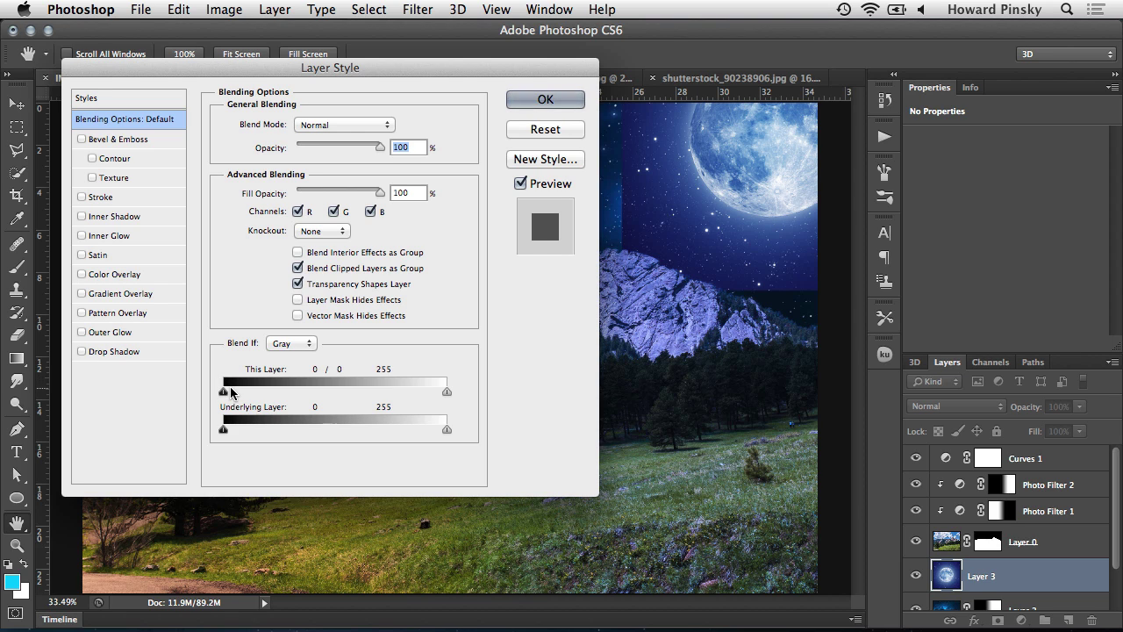
{"action": "left_click_drag", "start_coordinate": [230, 392], "coordinate": [332, 391]}
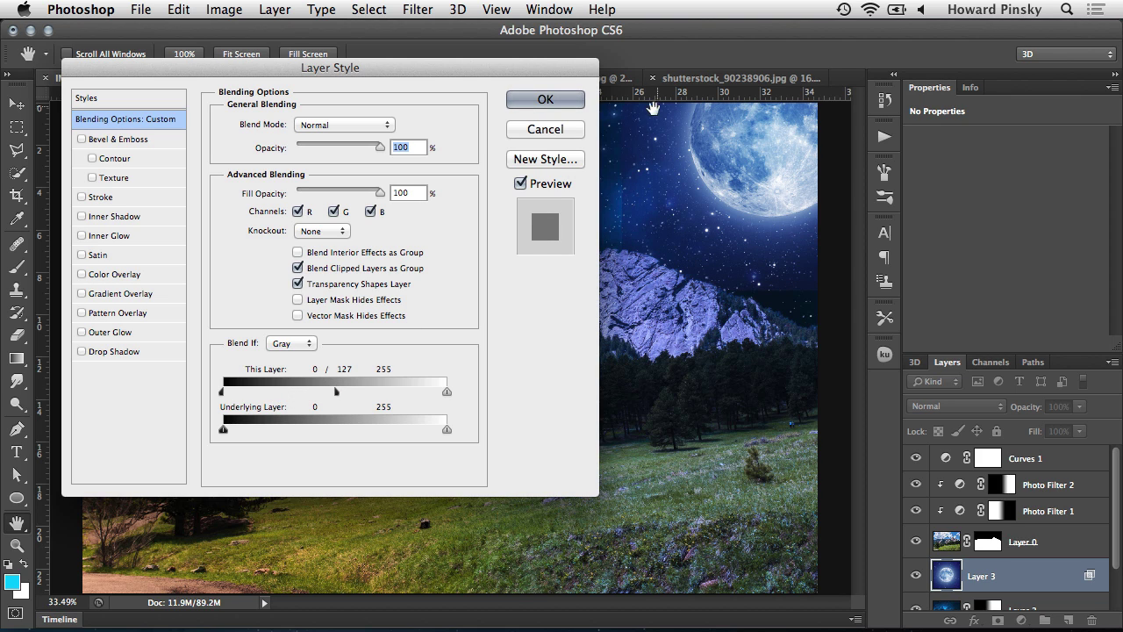
{"action": "left_click", "coordinate": [545, 100]}
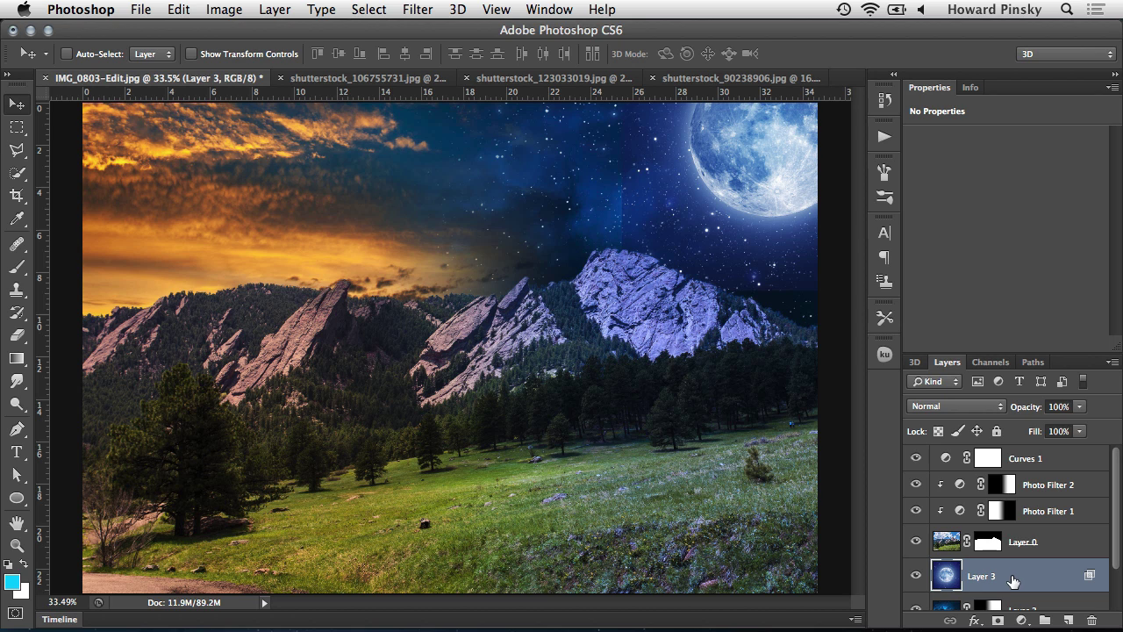
Add a layer mask to the moon layer and fade its hard left and bottom edges into the starry sky with gradients.
{"action": "left_click", "coordinate": [998, 619]}
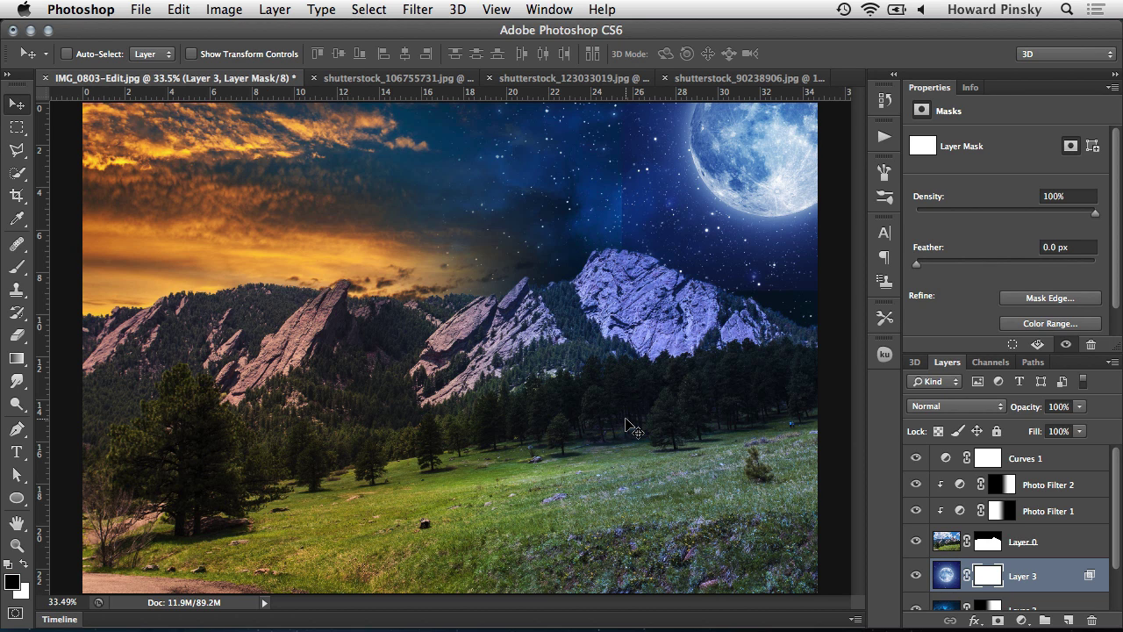
{"action": "key", "text": "g"}
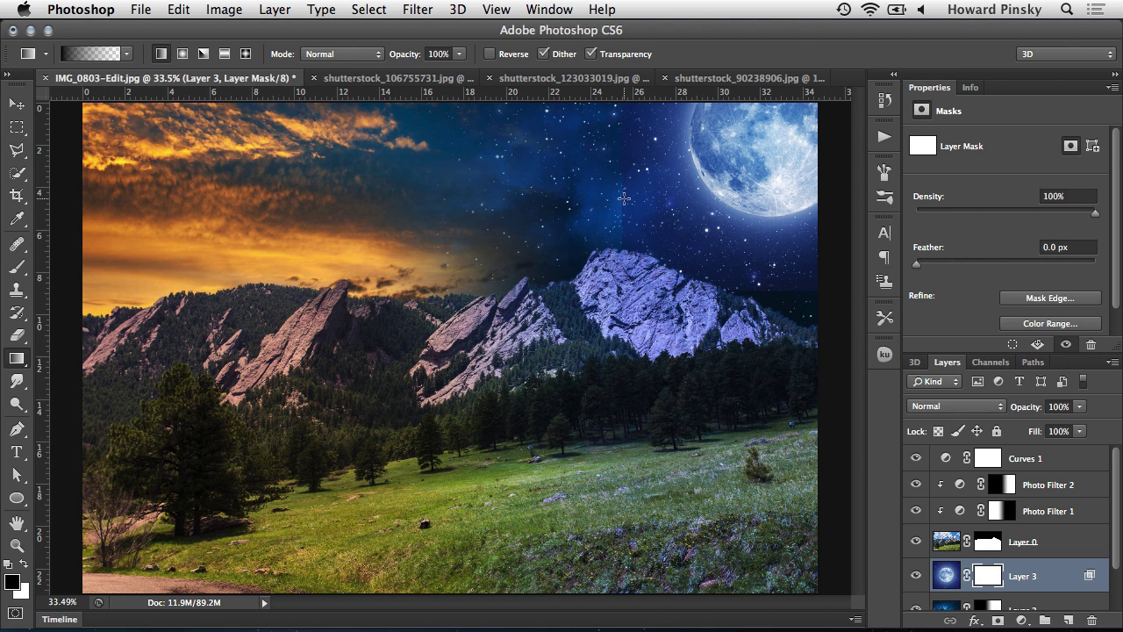
{"action": "left_click_drag", "start_coordinate": [625, 198], "coordinate": [668, 194]}
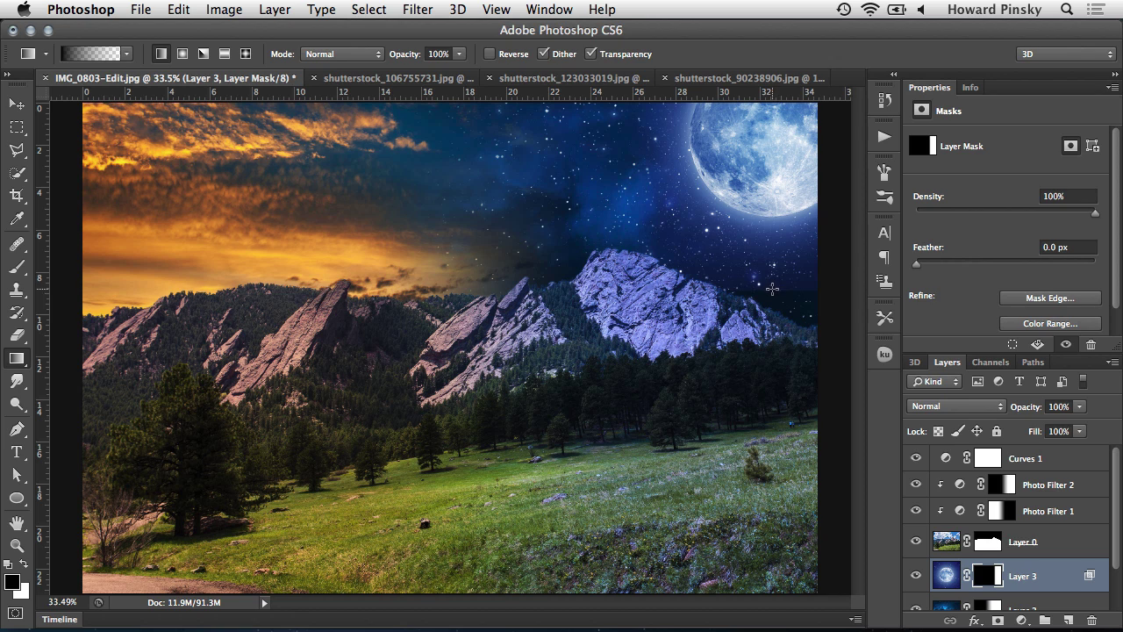
{"action": "left_click_drag", "start_coordinate": [772, 285], "coordinate": [770, 229]}
Deepen the shadows slightly in the Curves 1 adjustment by lowering its lower curve point.
{"action": "left_click", "coordinate": [1072, 458]}
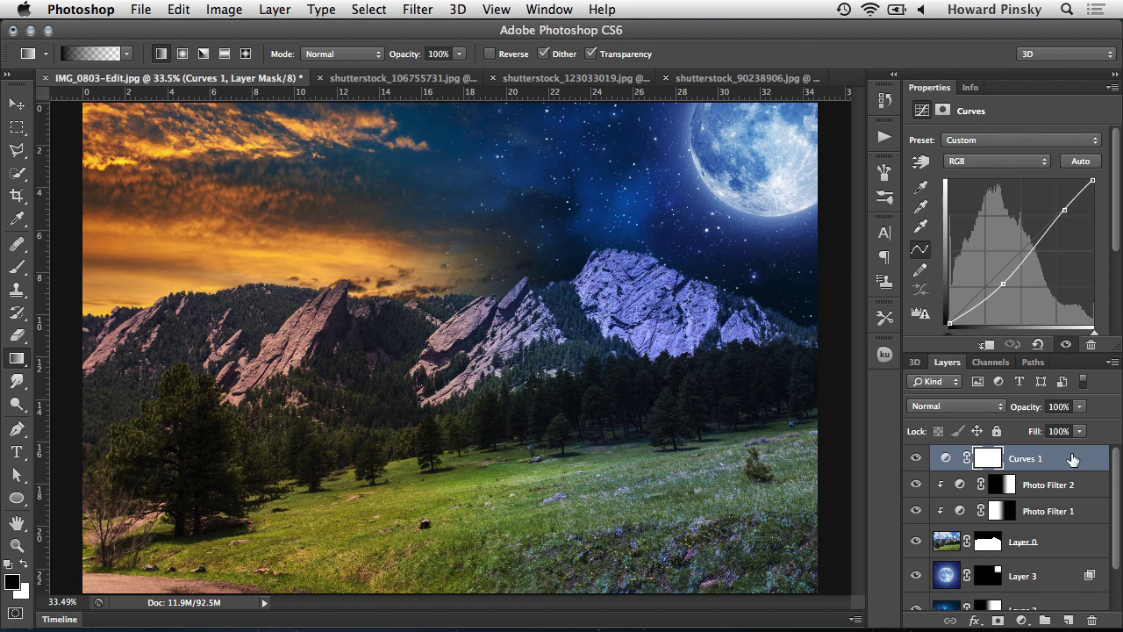
{"action": "left_click_drag", "start_coordinate": [1003, 284], "coordinate": [1006, 285]}
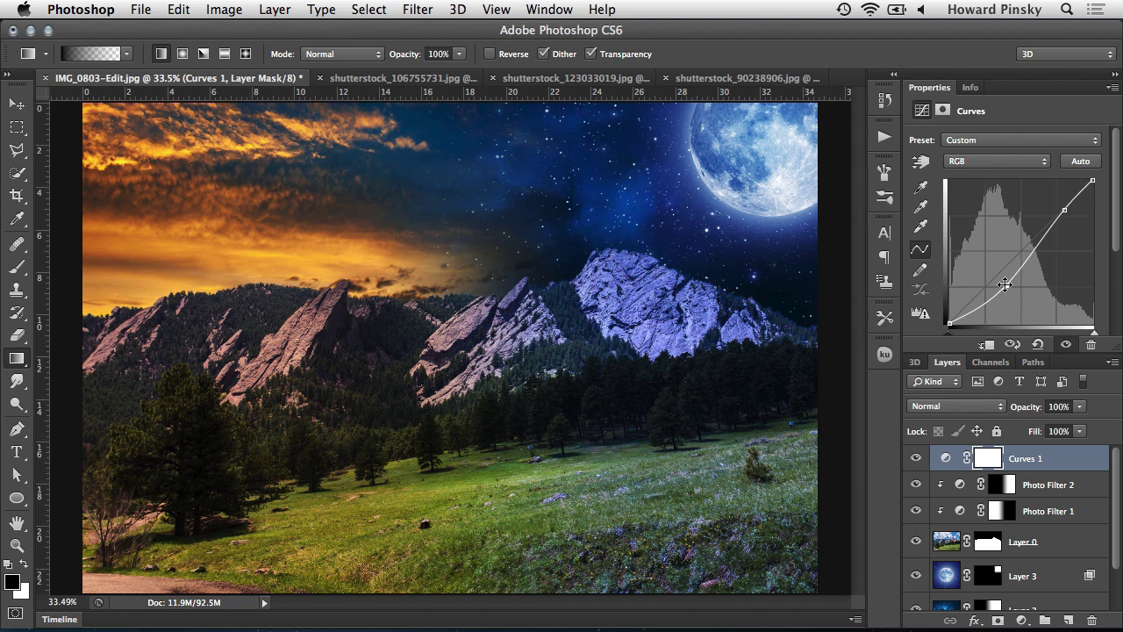
Refine the mountain layer's mask edge with Shift Edge at -16%, output to the layer mask.
{"action": "left_click", "coordinate": [989, 544]}
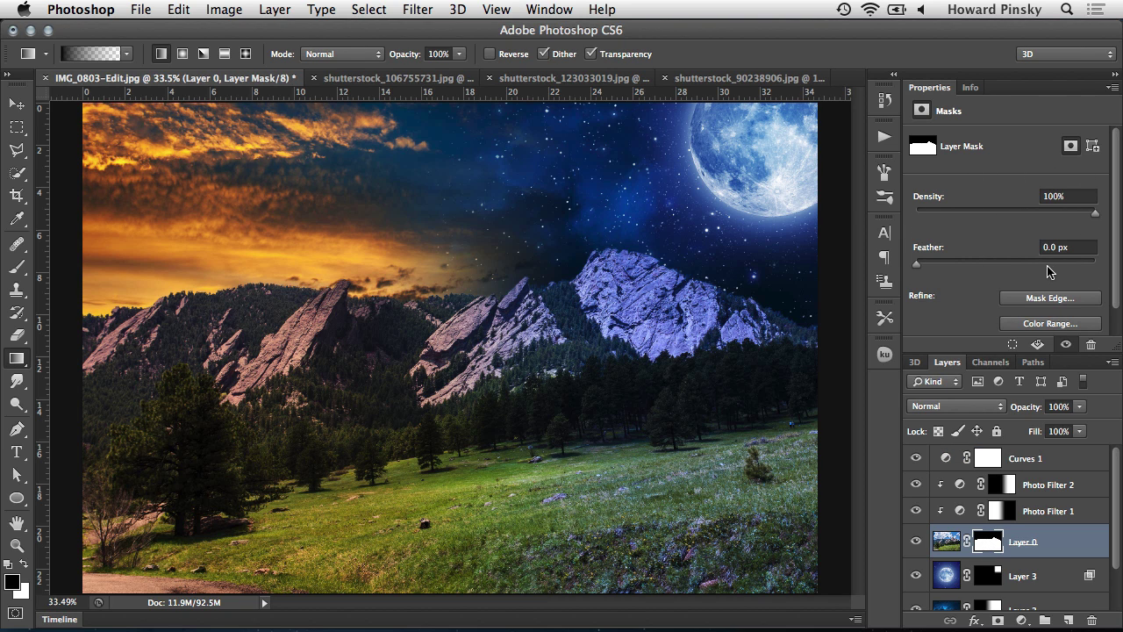
{"action": "left_click", "coordinate": [1046, 299]}
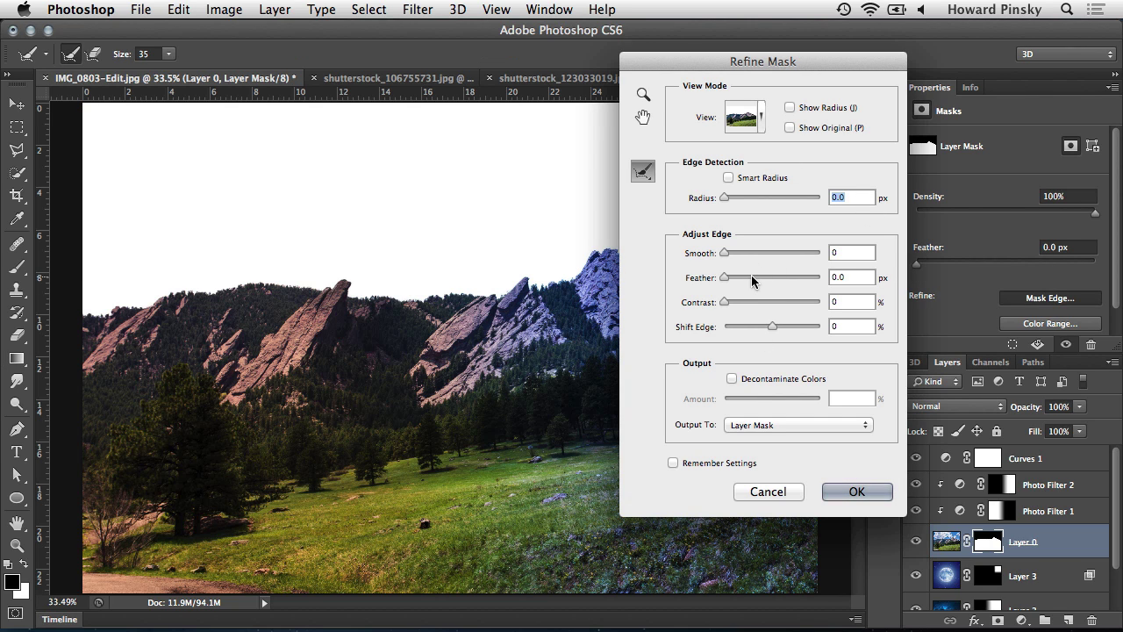
{"action": "left_click_drag", "start_coordinate": [772, 326], "coordinate": [769, 327]}
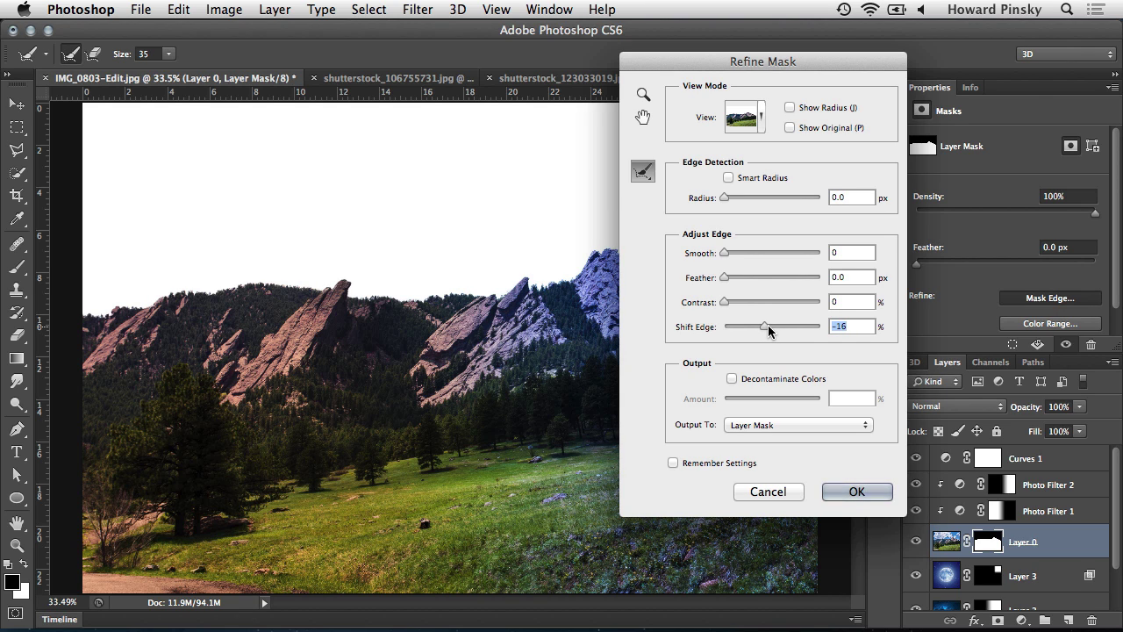
{"action": "key", "text": "Return"}
{"action": "key", "text": "g"}
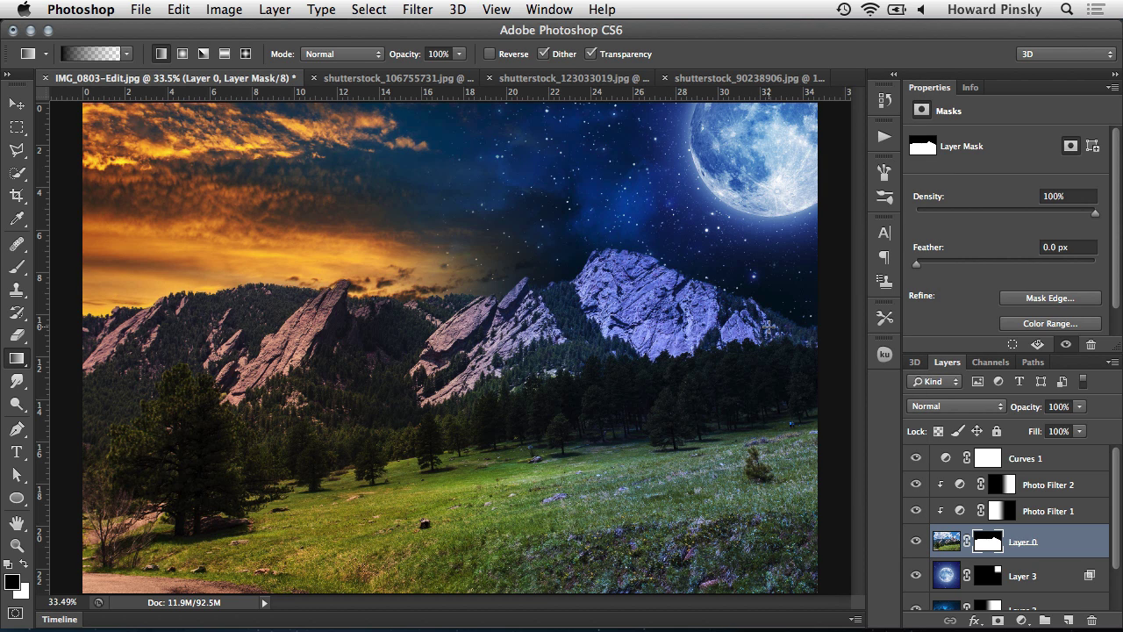